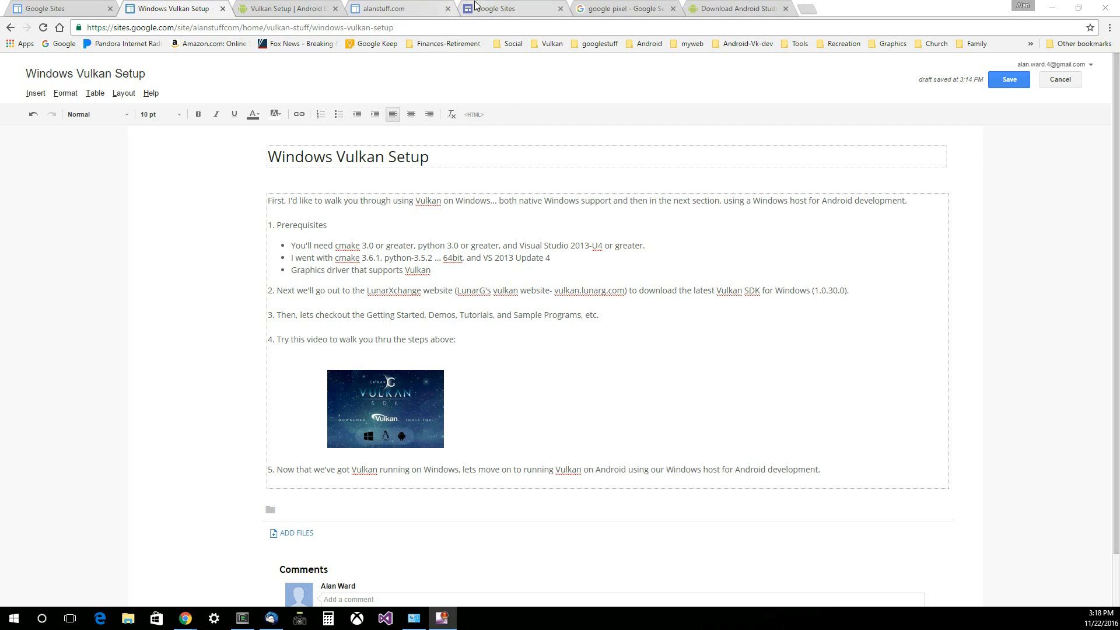
- Download the Windows installer VulkanSDK-1.0.30.0-Installer.exe from the LunarXchange website
click(845, 12)
drag(844, 12, 0, 65)
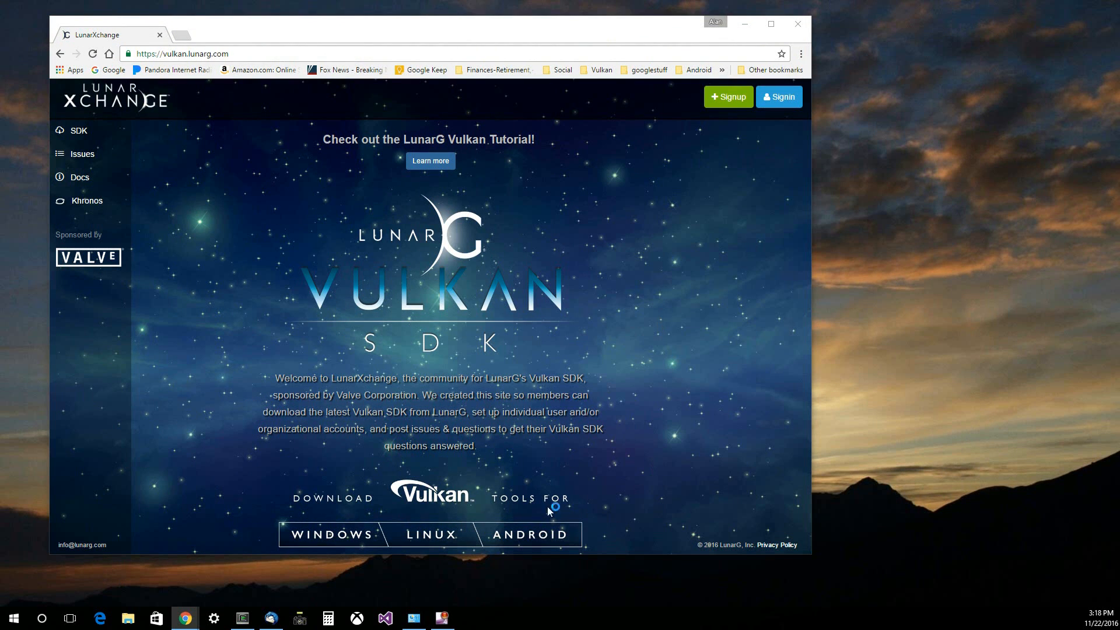
click(335, 536)
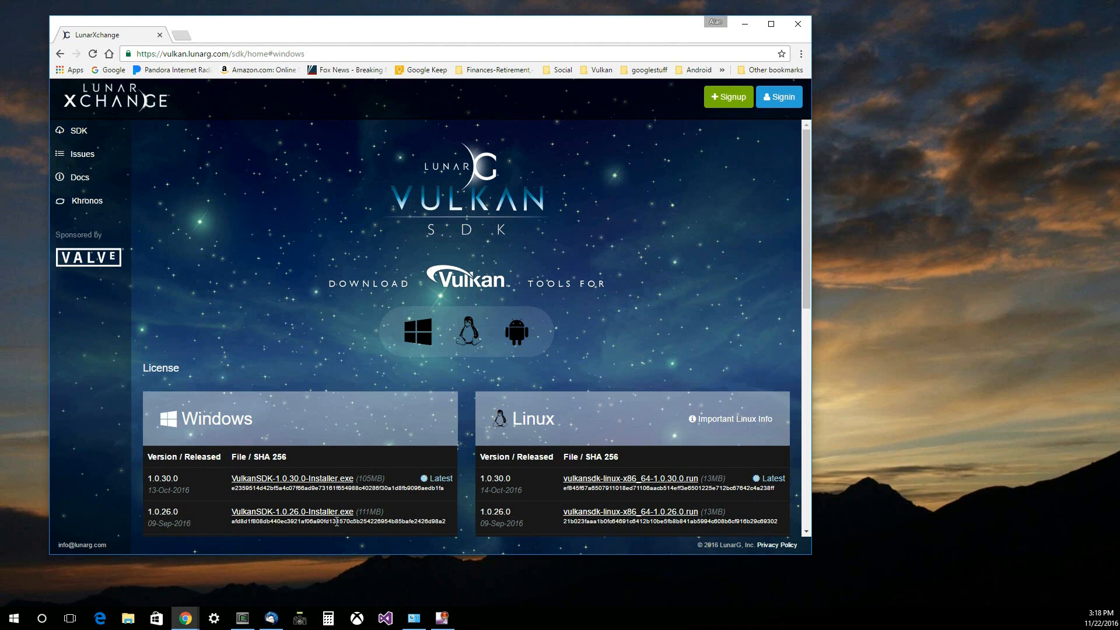
click(304, 481)
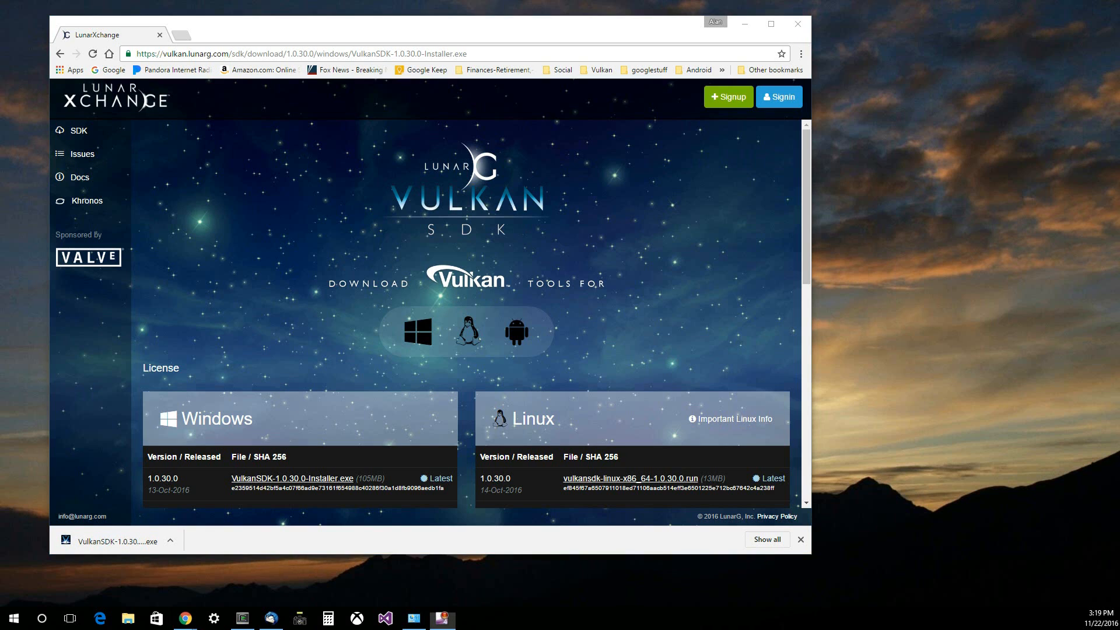
- Run the downloaded VulkanSDK 1.0.30.0 installer, accept its license agreement and install into C:\VulkanSDK\1.0.30.0
click(115, 542)
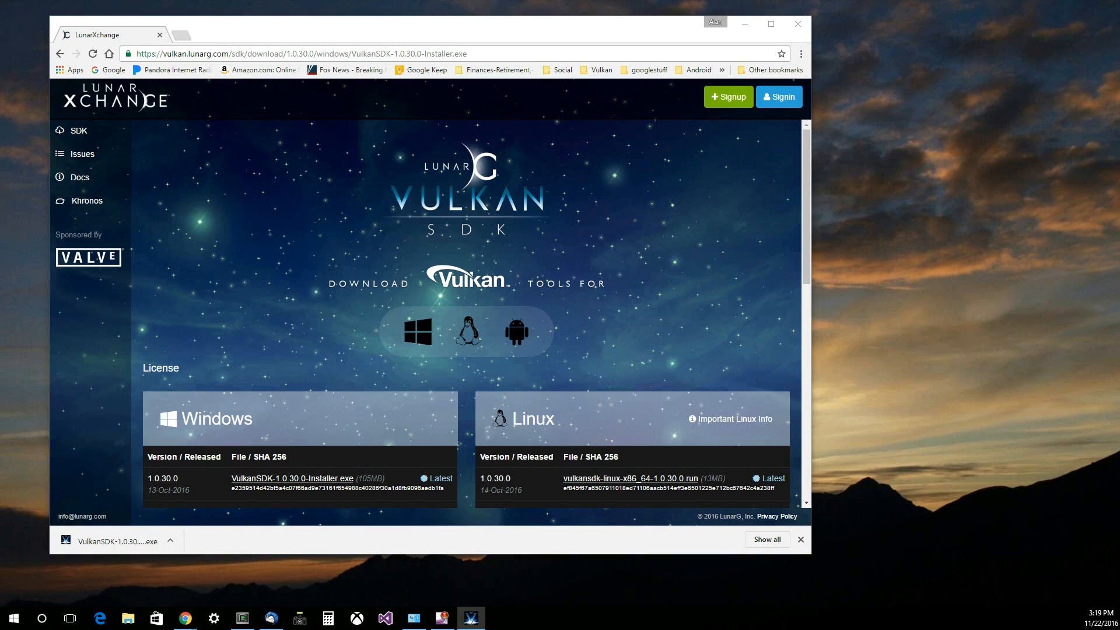
drag(0, 234, 396, 138)
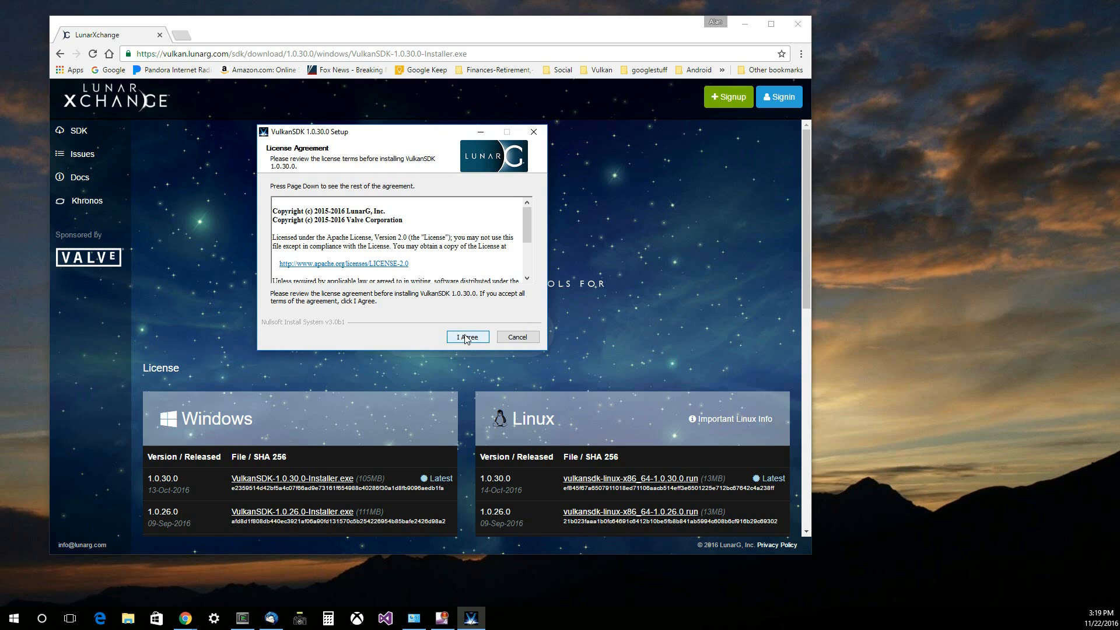
drag(528, 220, 551, 268)
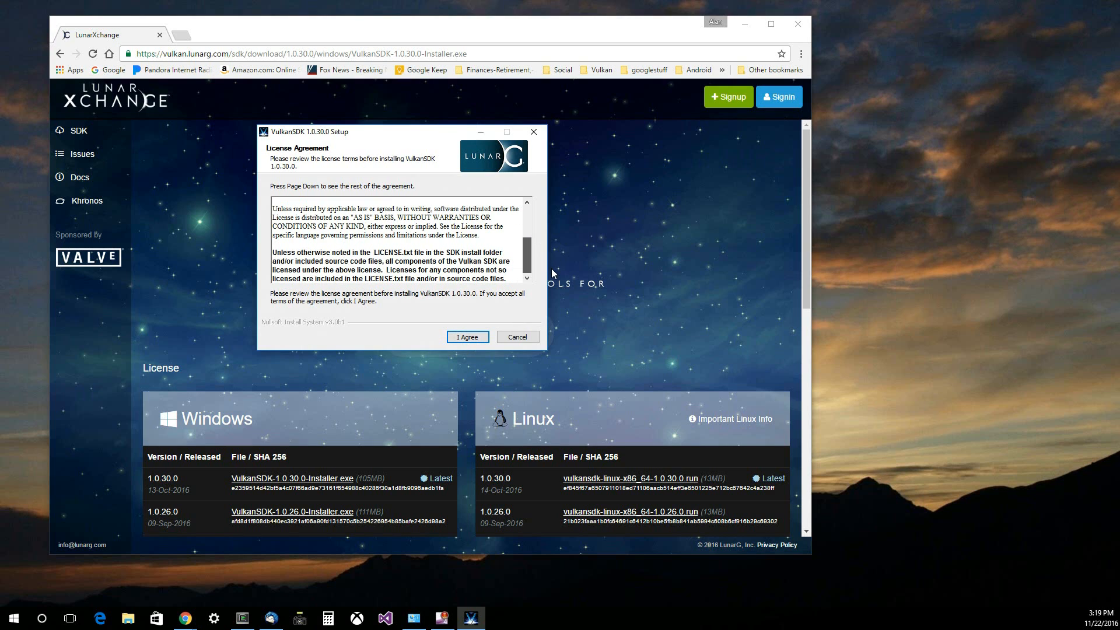
click(468, 337)
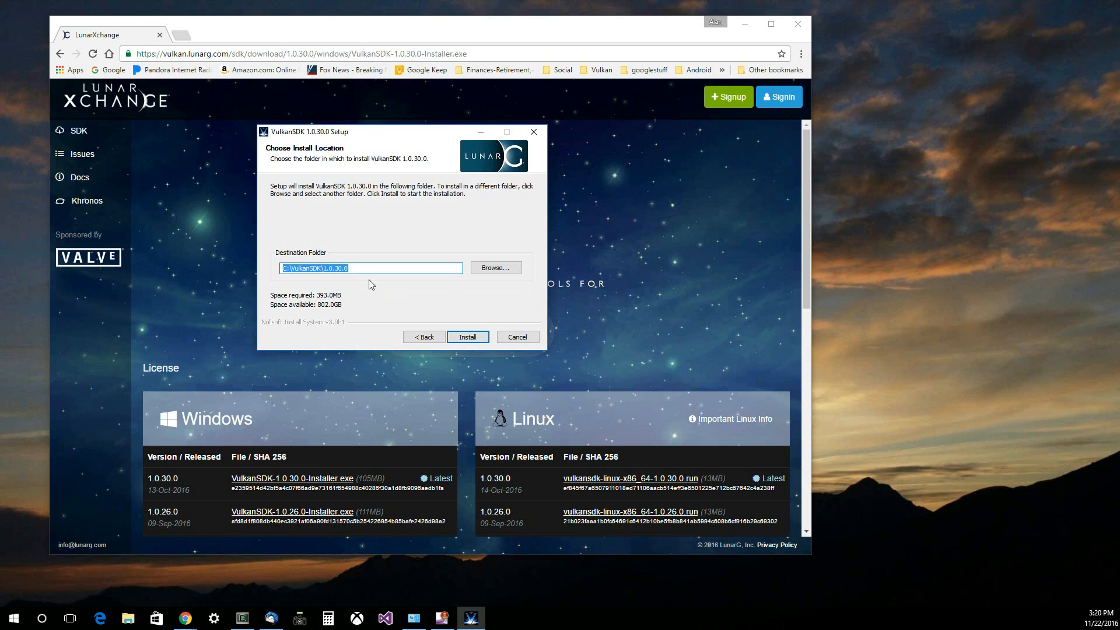
click(472, 337)
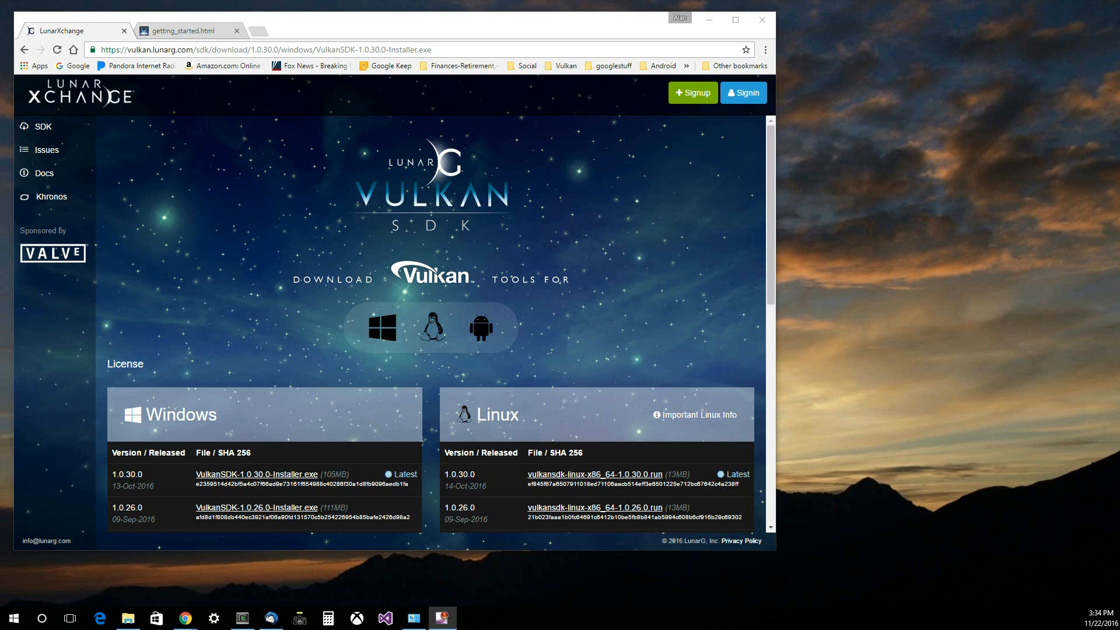
- Open getting_started from the SDK's Documentation folder and read the section on building the demo programs
drag(0, 58, 633, 32)
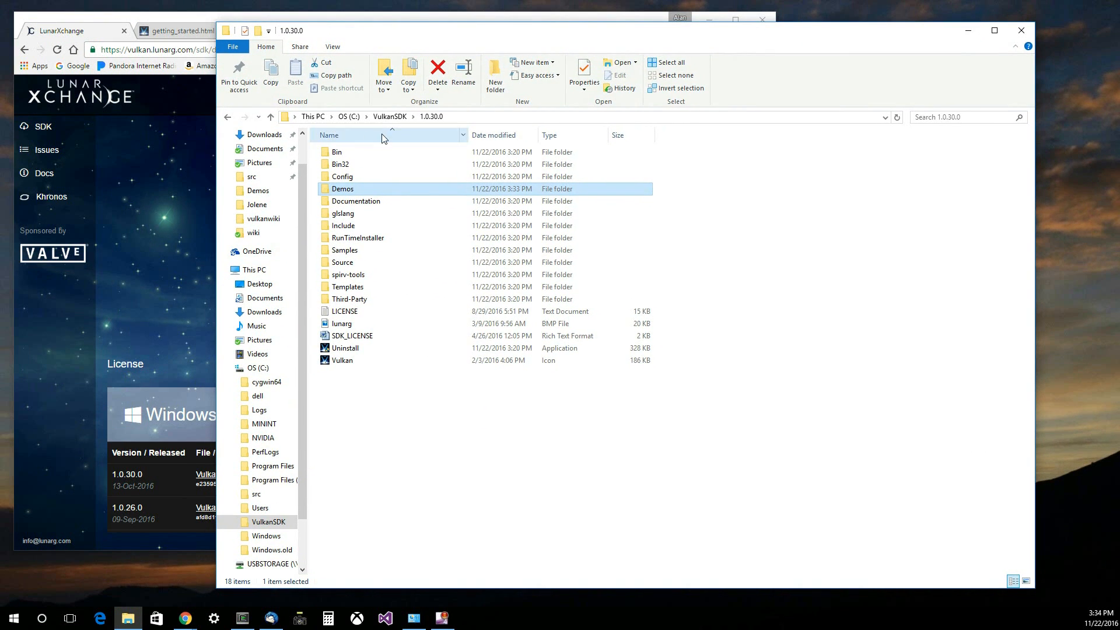
double_click(325, 204)
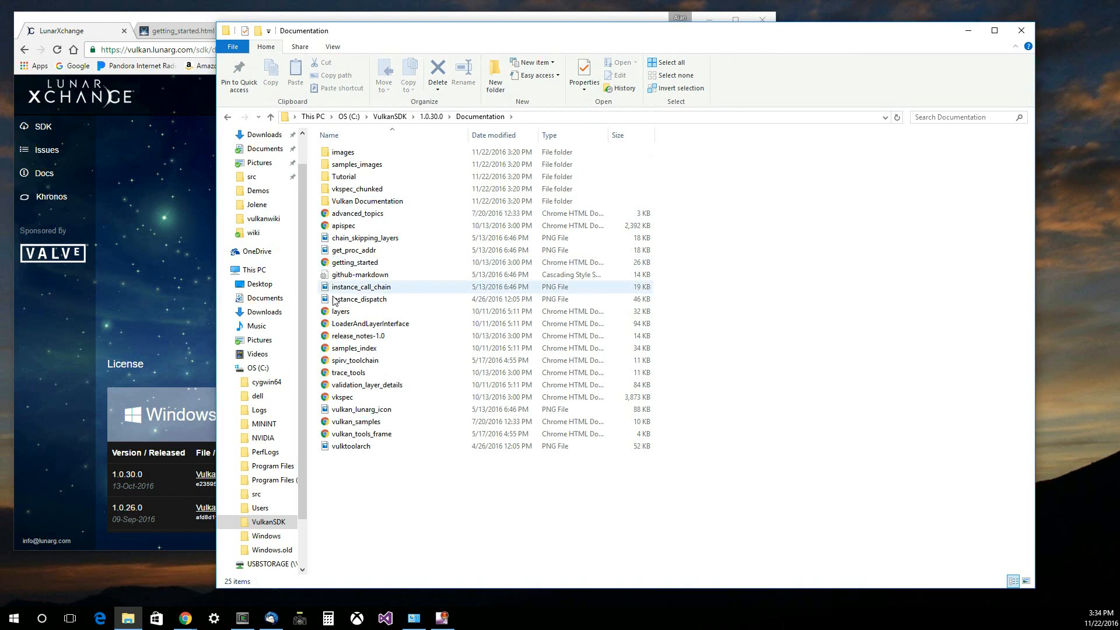
double_click(327, 263)
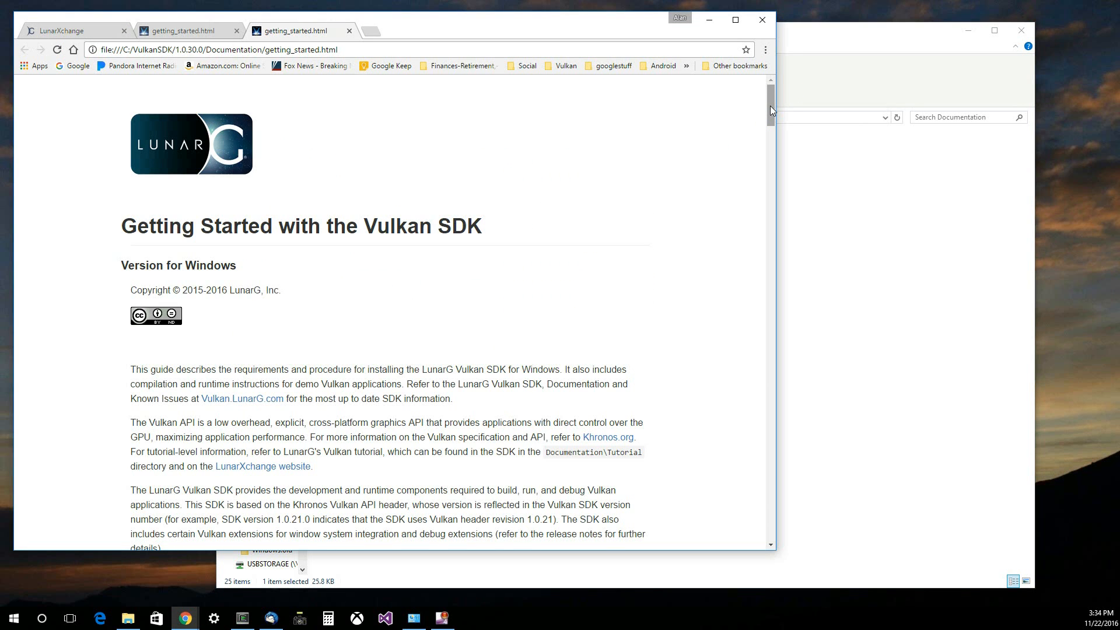
mouse_move(770, 110)
mouse_down()
mouse_move(783, 240)
mouse_move(788, 191)
mouse_move(779, 330)
mouse_move(763, 359)
mouse_move(762, 317)
mouse_move(761, 331)
mouse_up()
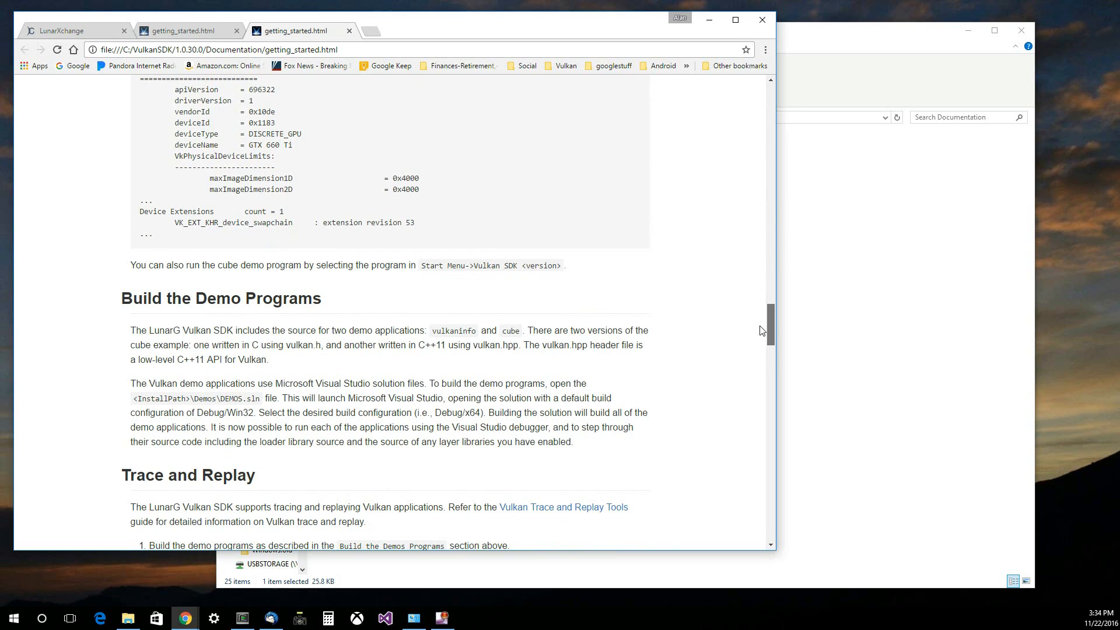
drag(761, 331, 762, 330)
- Open the DEMOS solution from the SDK's Demos folder in Visual Studio and build the whole solution
click(805, 34)
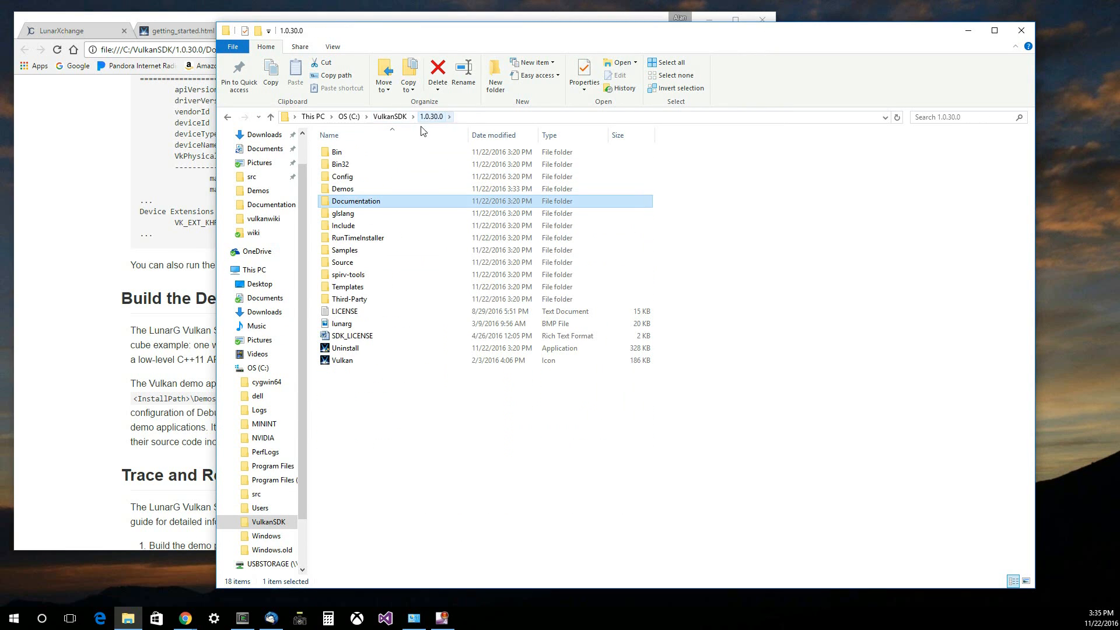
double_click(345, 189)
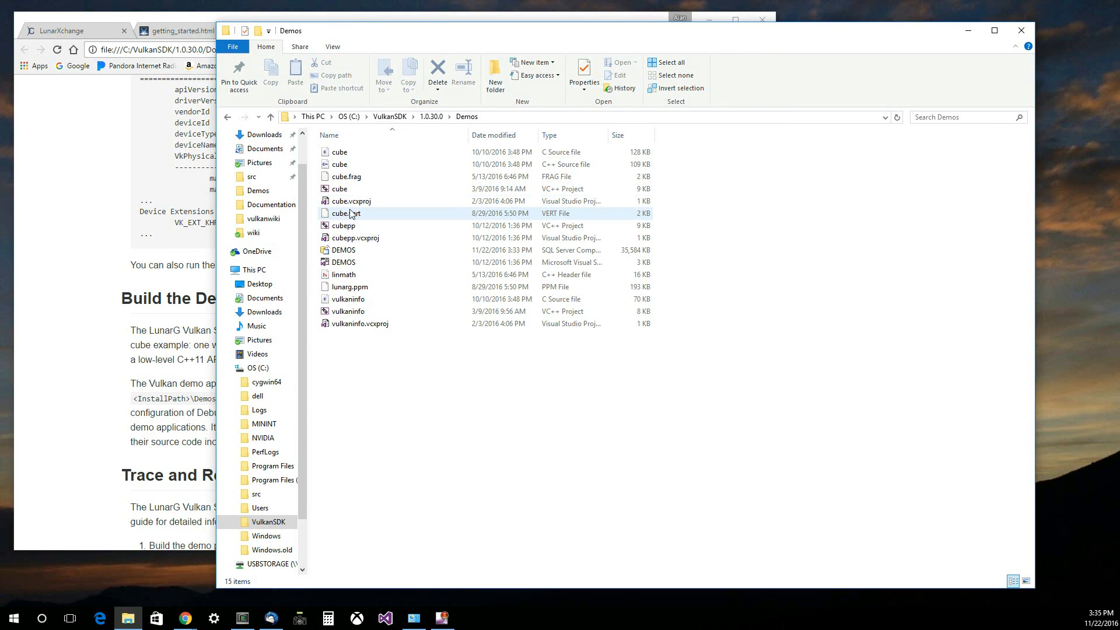
double_click(343, 263)
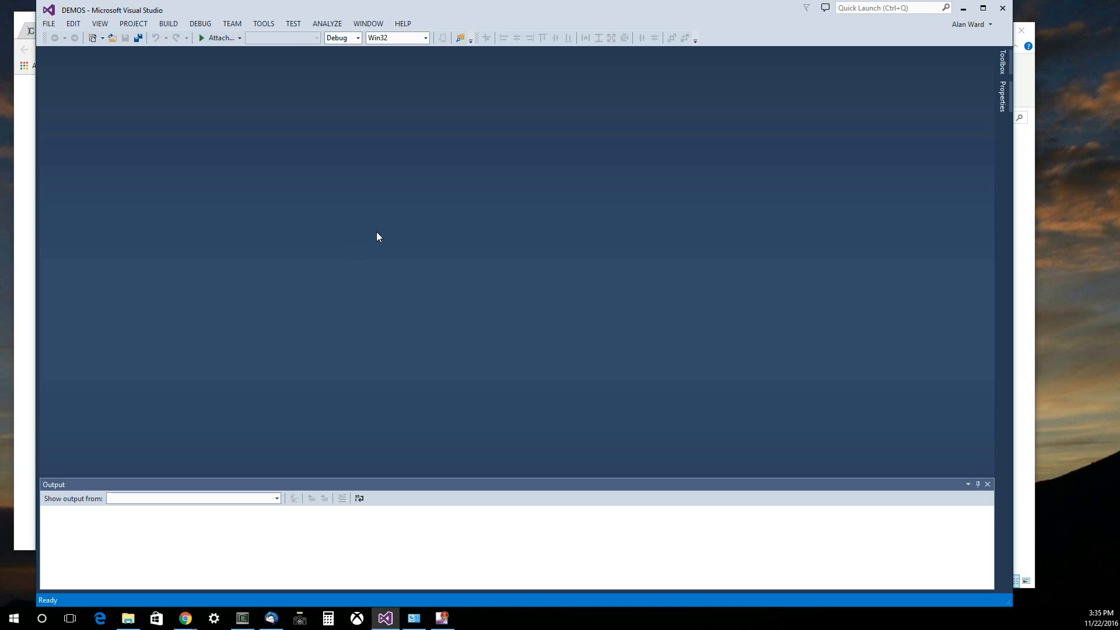
click(49, 24)
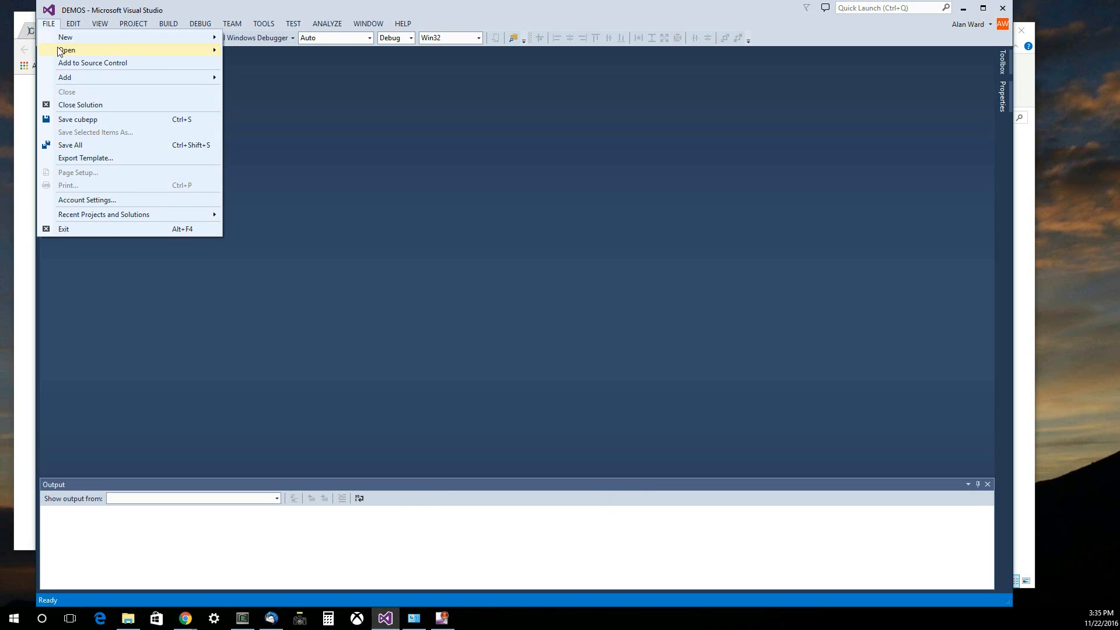
click(80, 10)
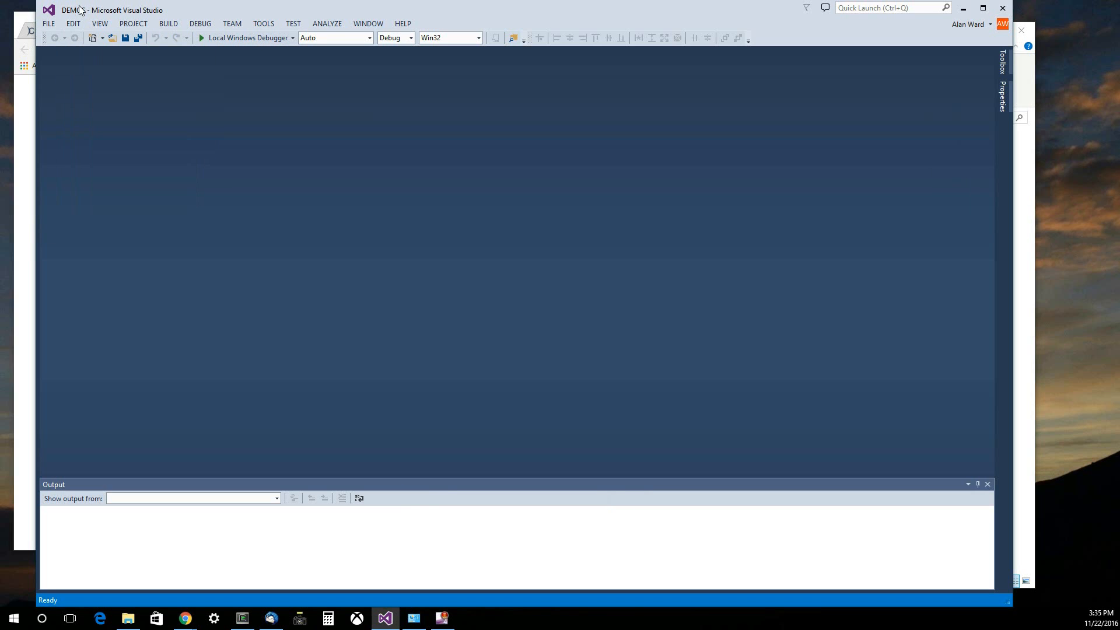
click(173, 23)
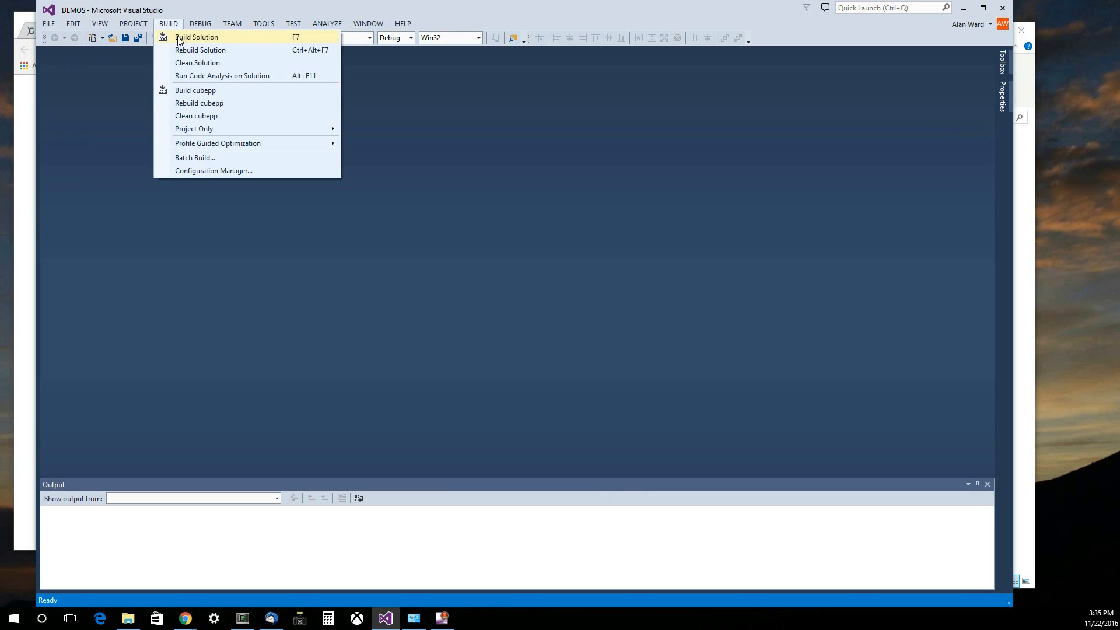
click(191, 38)
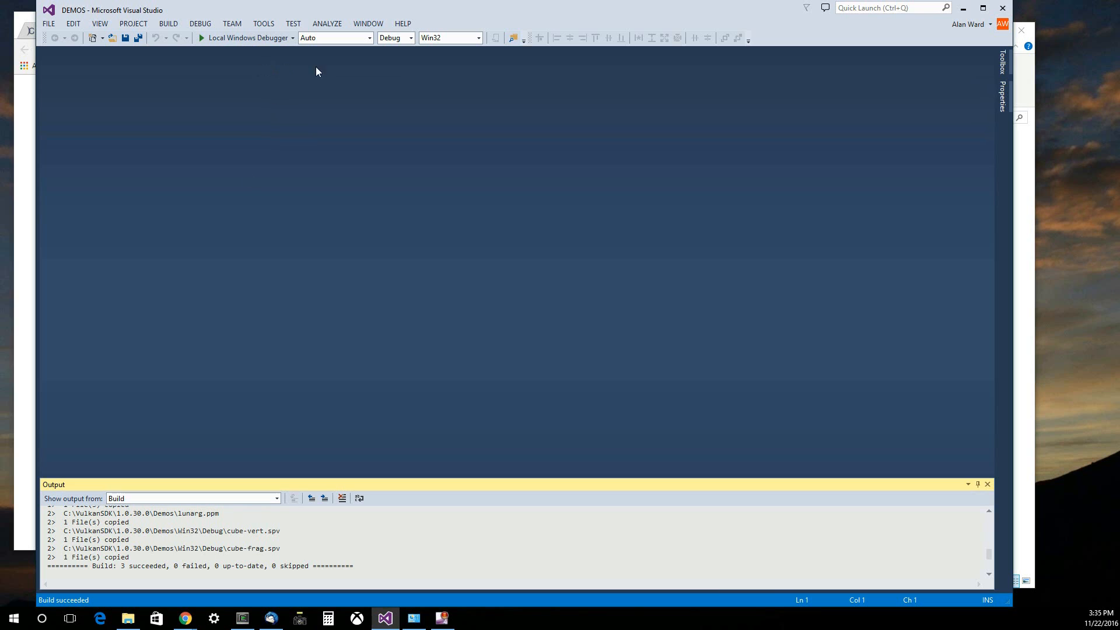
- Run the cube demo without debugging, view it, and close both the demo and Visual Studio
click(207, 25)
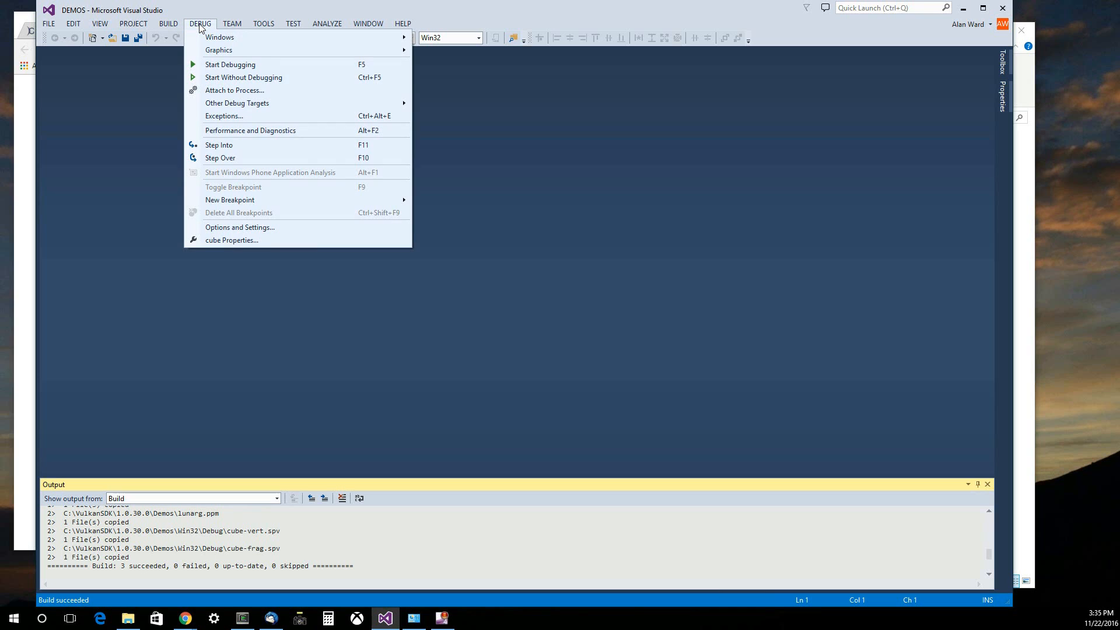
click(228, 79)
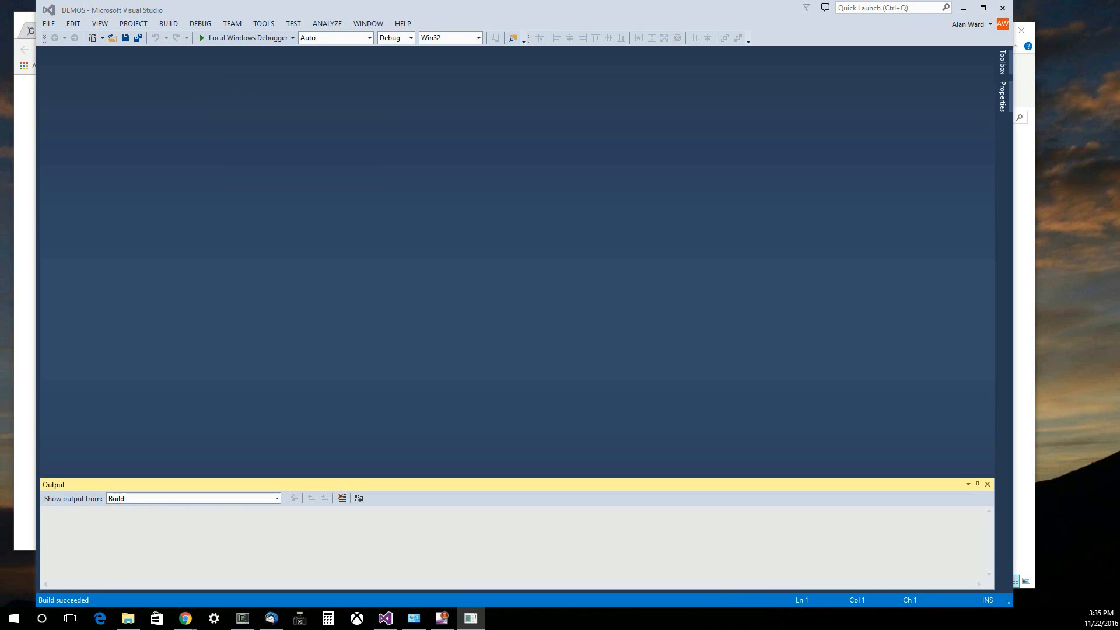
drag(449, 241, 950, 81)
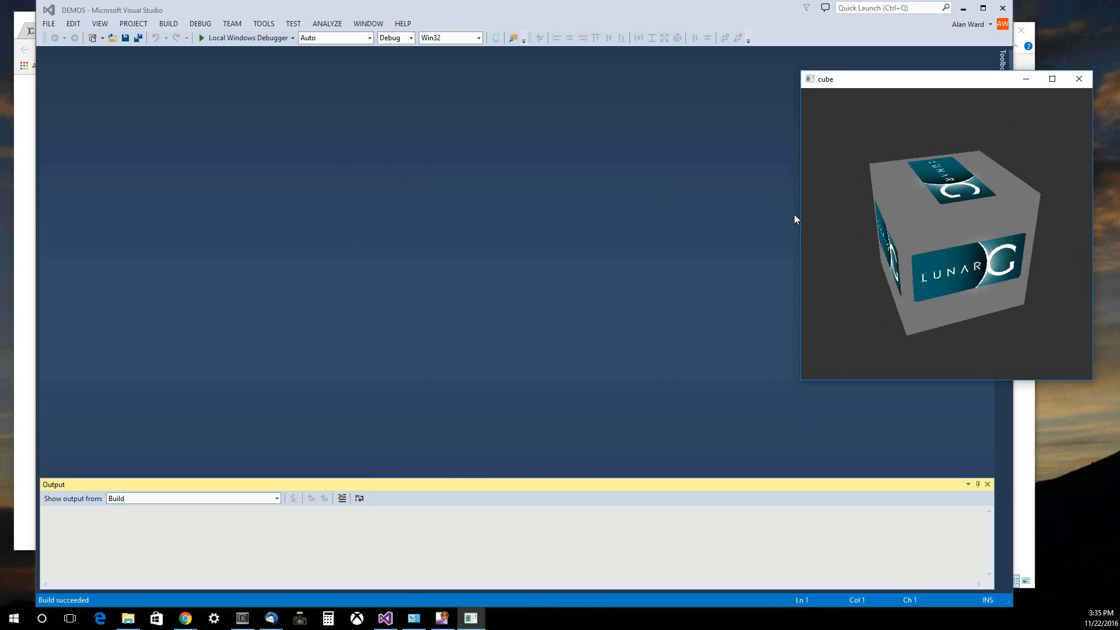
click(1079, 80)
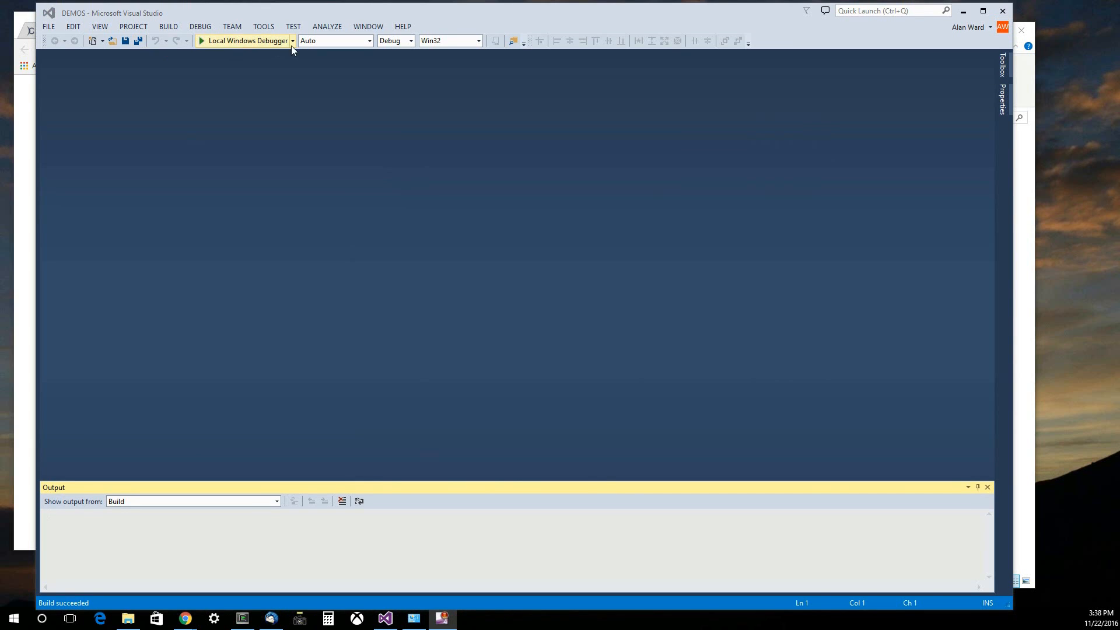
click(1002, 12)
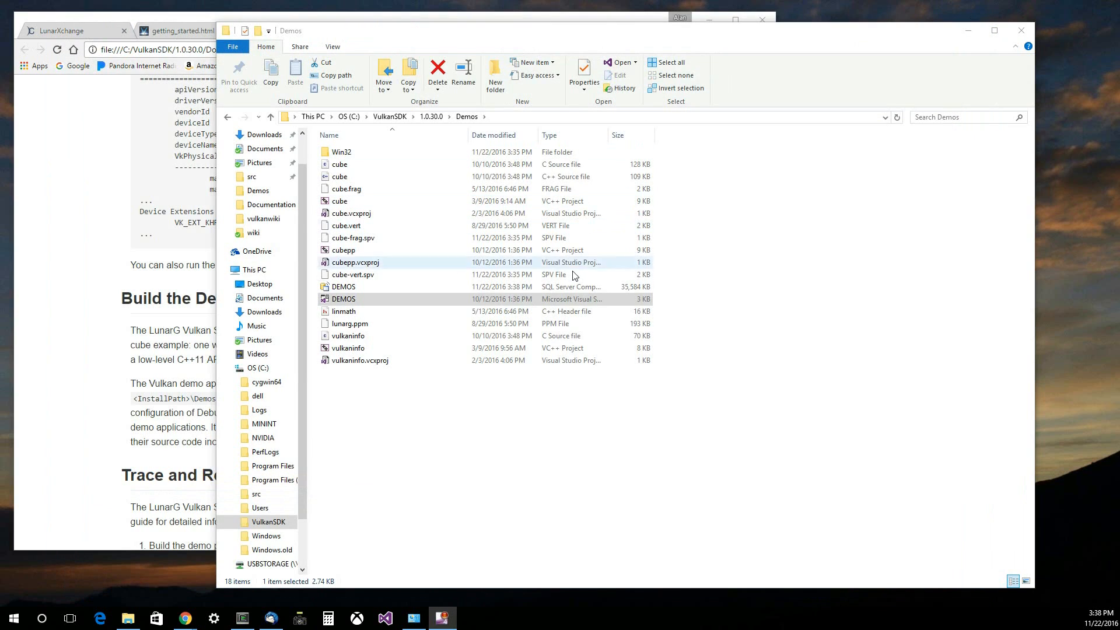
- Run the build_windows_samples batch file from the Samples folder of the 1.0.30.0 SDK
click(433, 118)
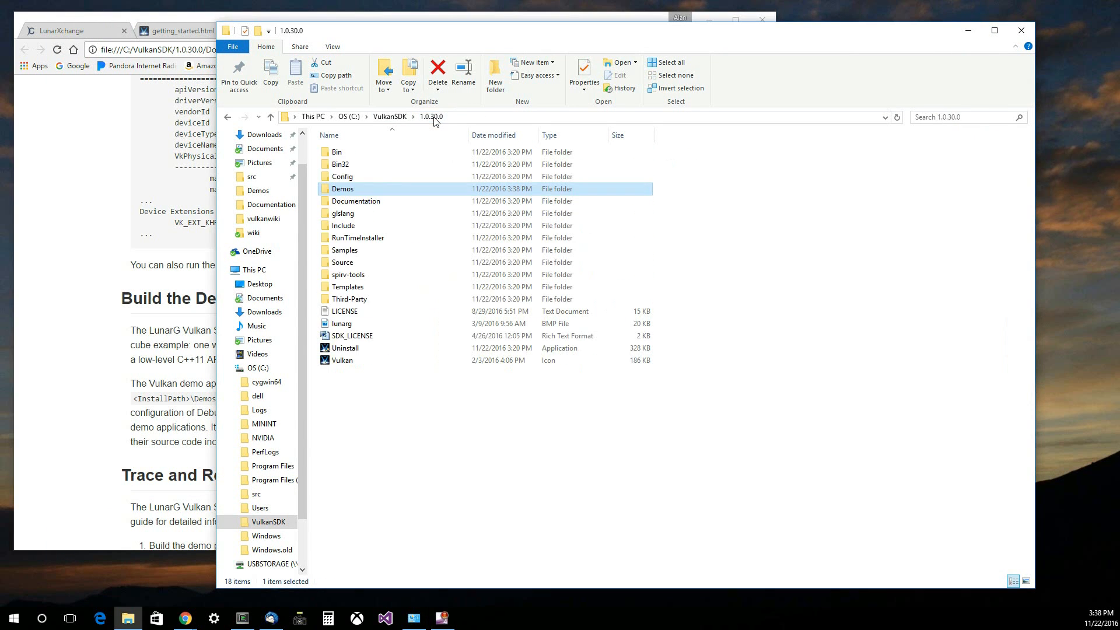
double_click(348, 250)
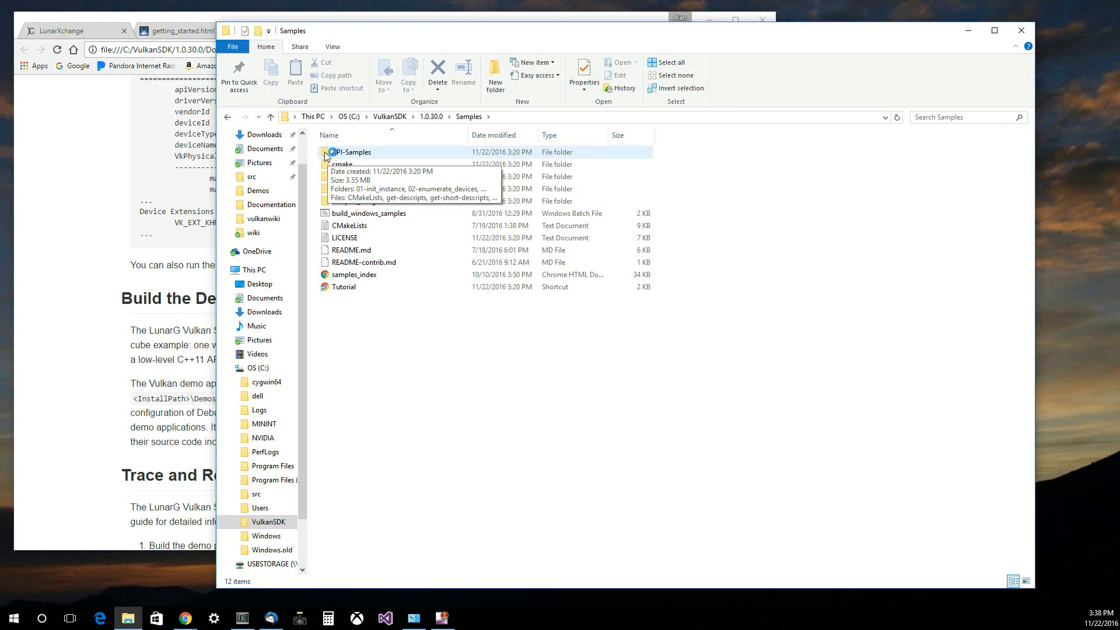
double_click(328, 214)
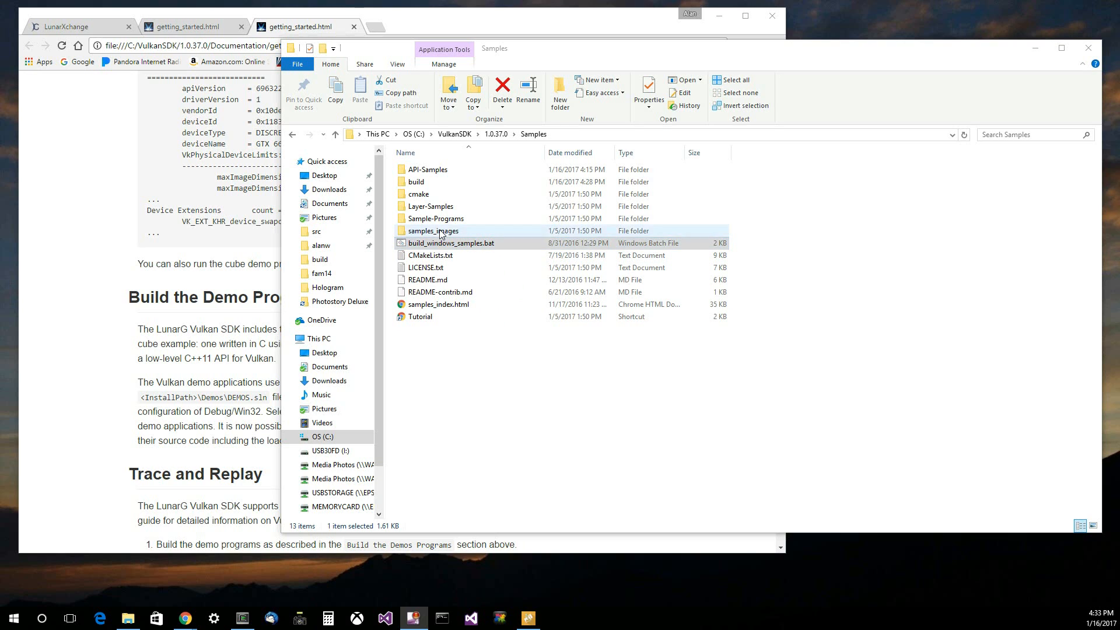
- Open VULKAN_SAMPLES.sln from the build folder inside the SDK's Samples folder in Visual Studio
click(404, 184)
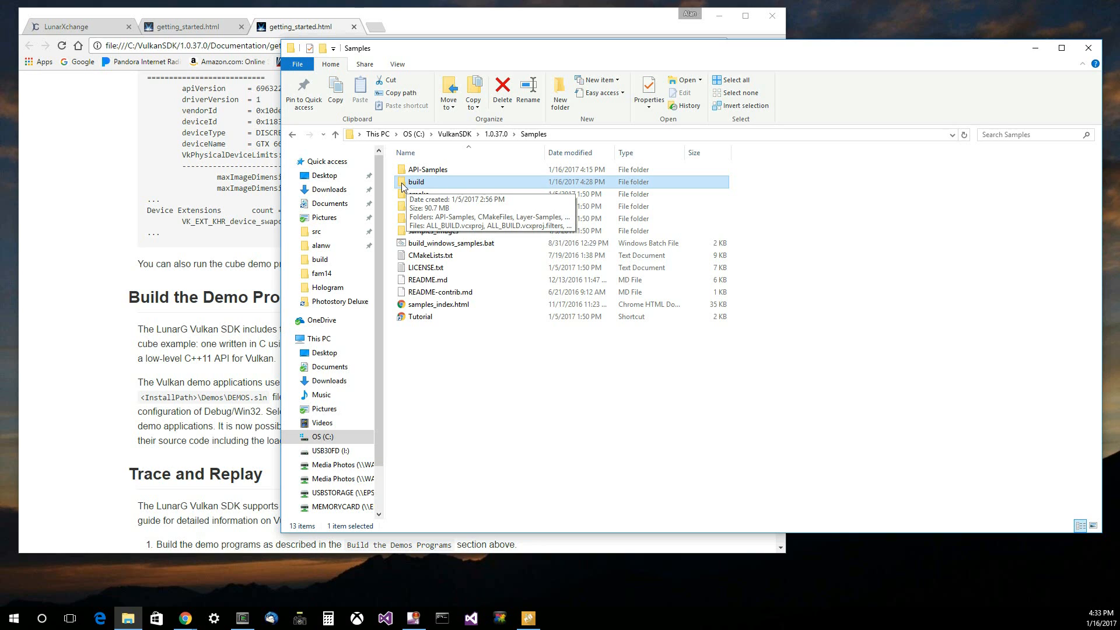
double_click(415, 182)
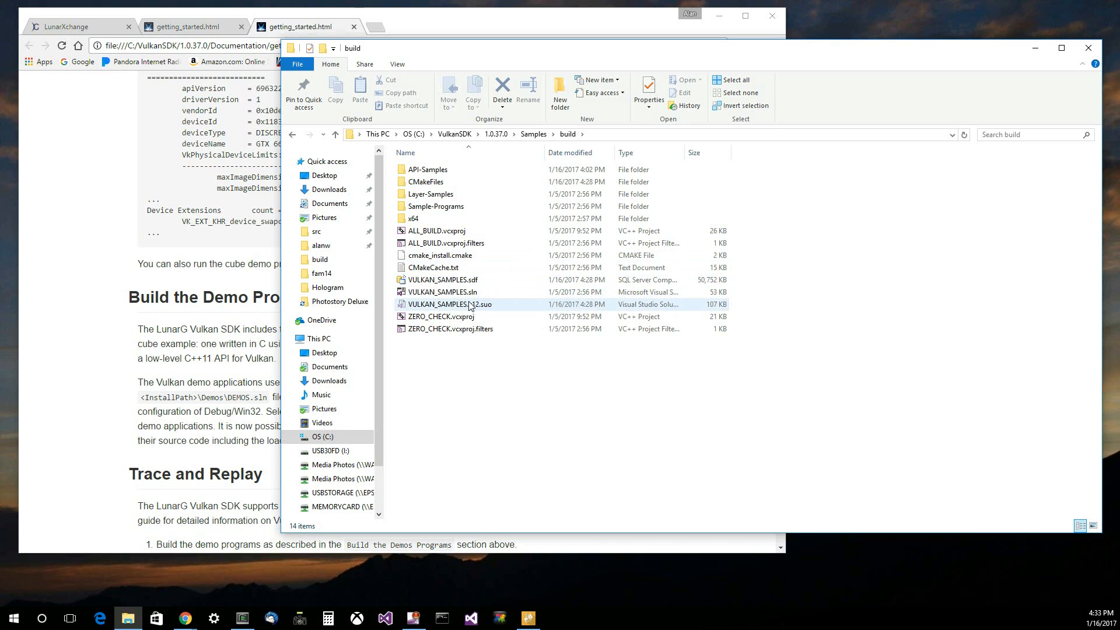
click(442, 293)
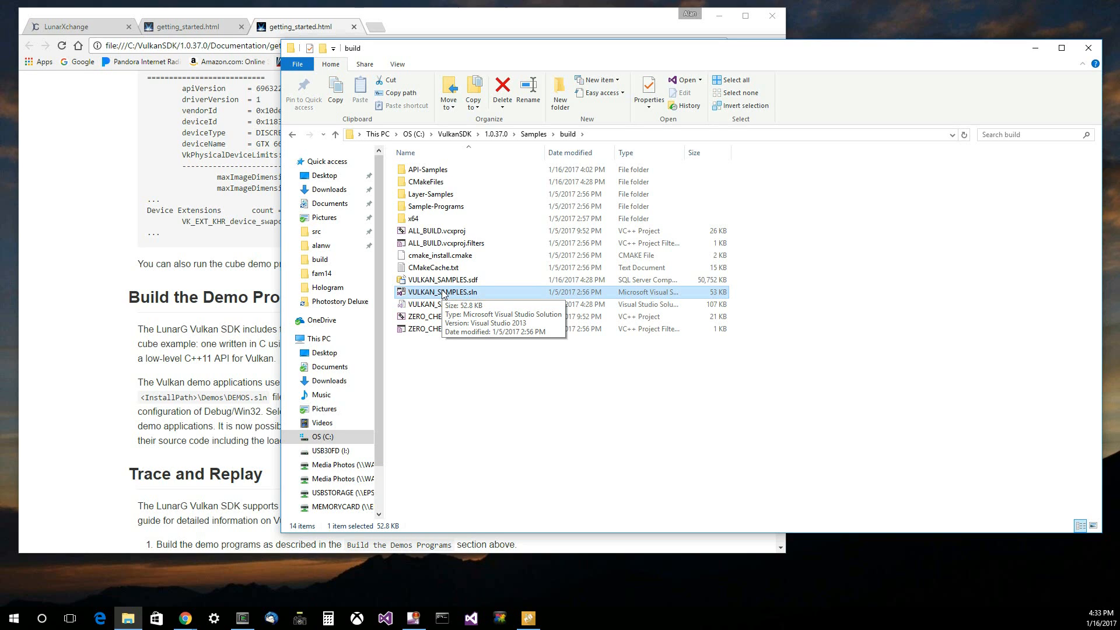
double_click(443, 294)
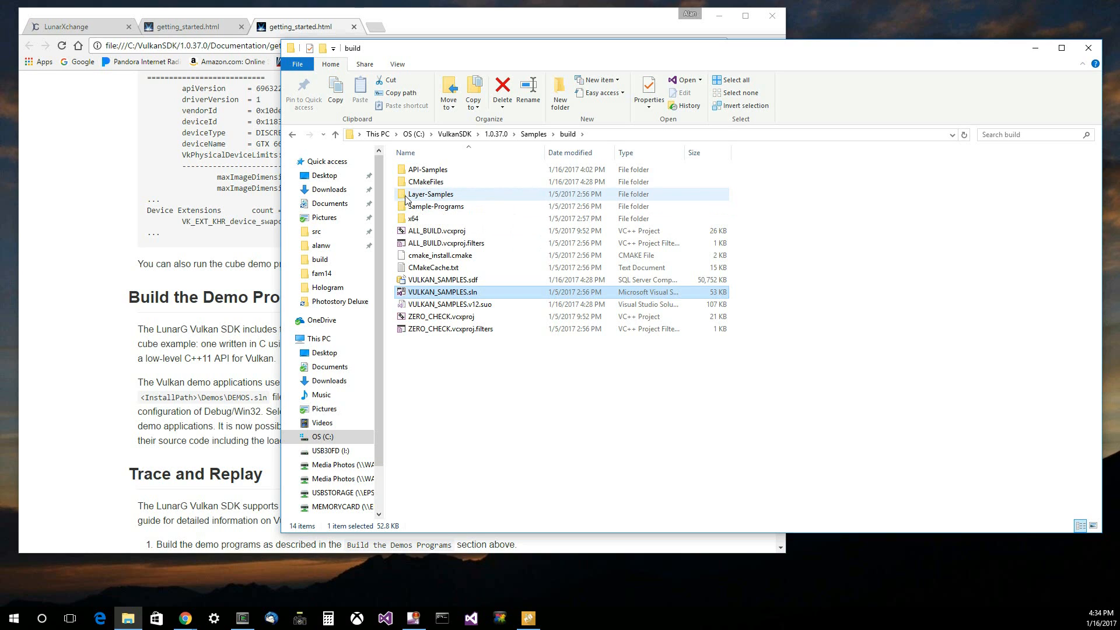
mouse_move(407, 199)
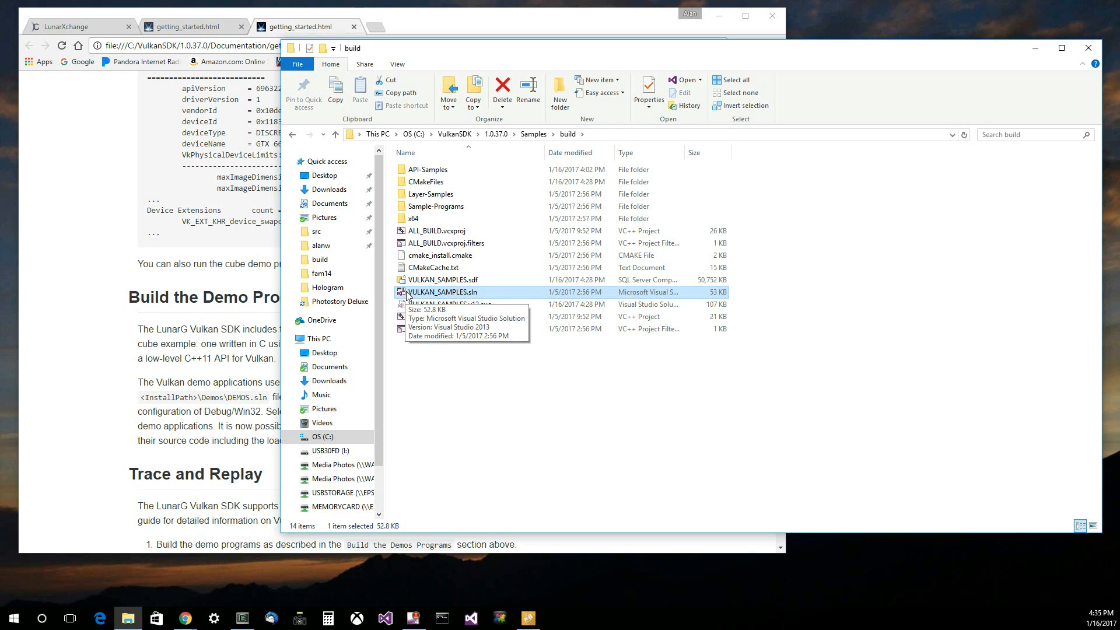
double_click(407, 292)
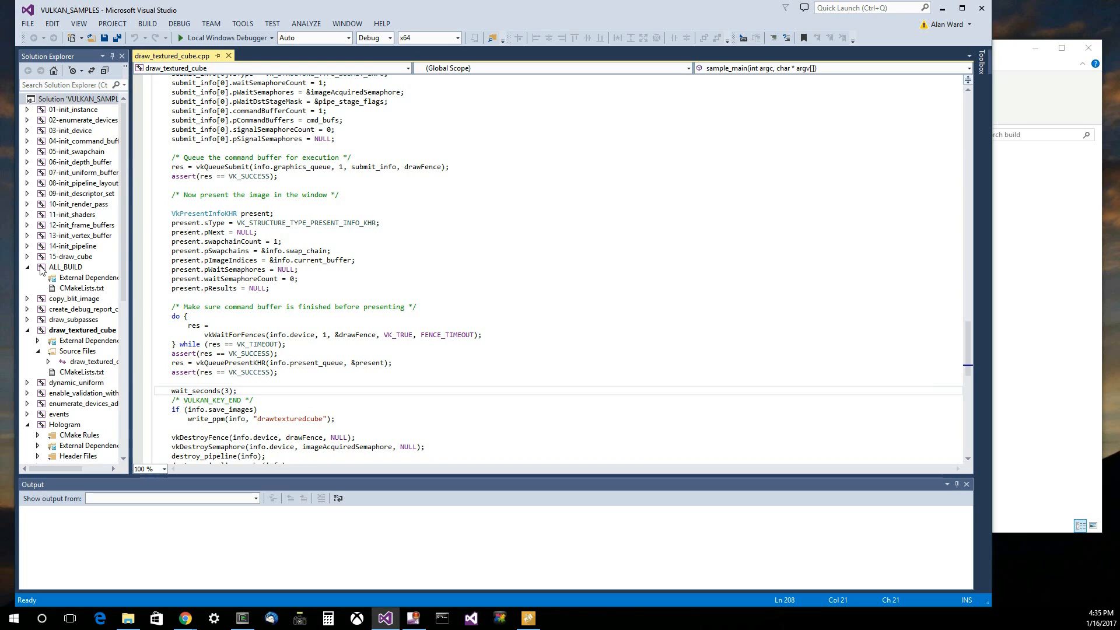
- Build the entire VULKAN_SAMPLES solution in the Debug x64 configuration
click(58, 99)
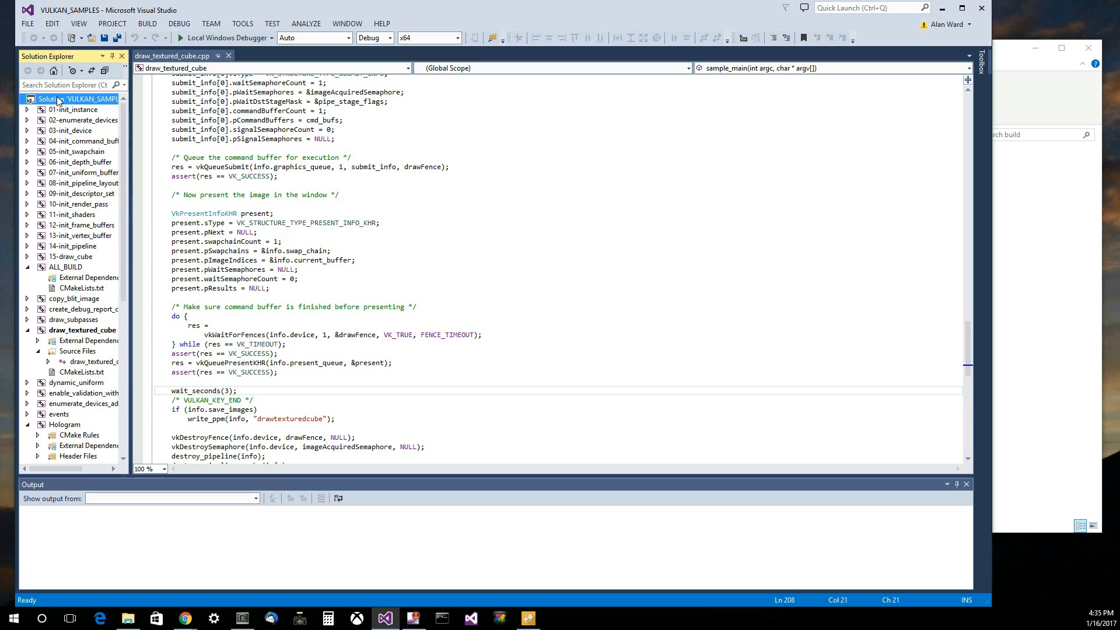
right_click(58, 99)
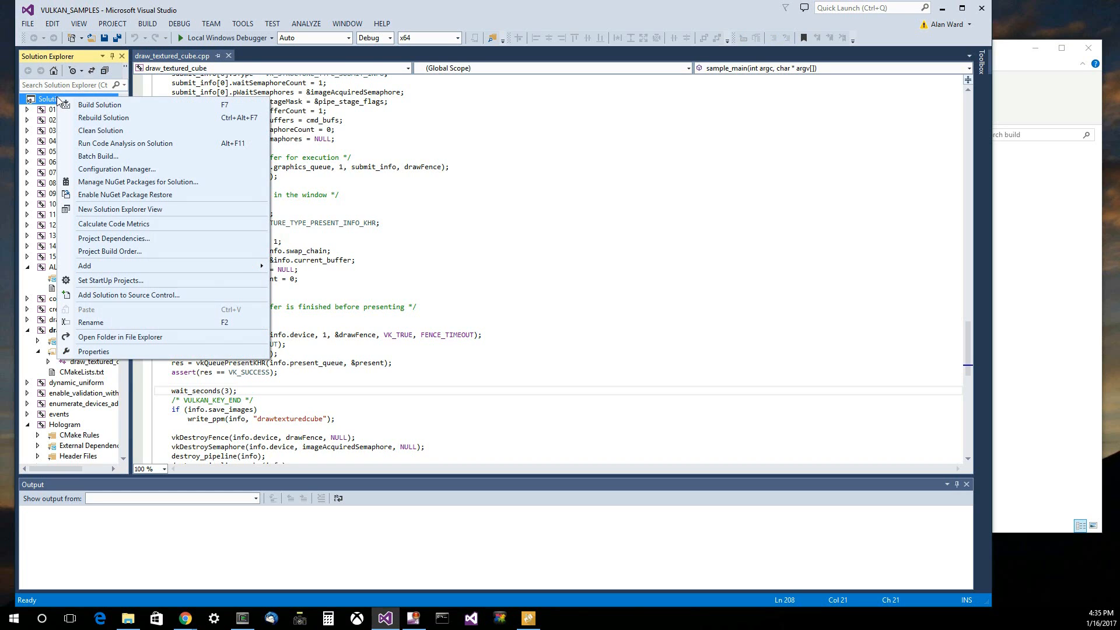
click(108, 109)
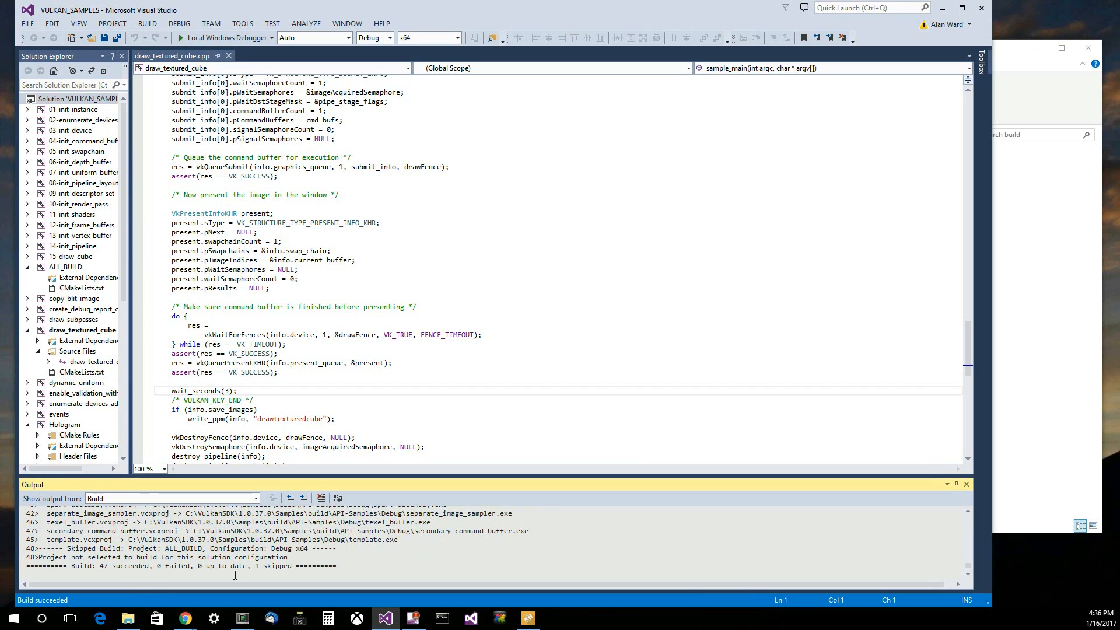
- Build only the 15-draw_cube project
click(68, 257)
right_click(68, 258)
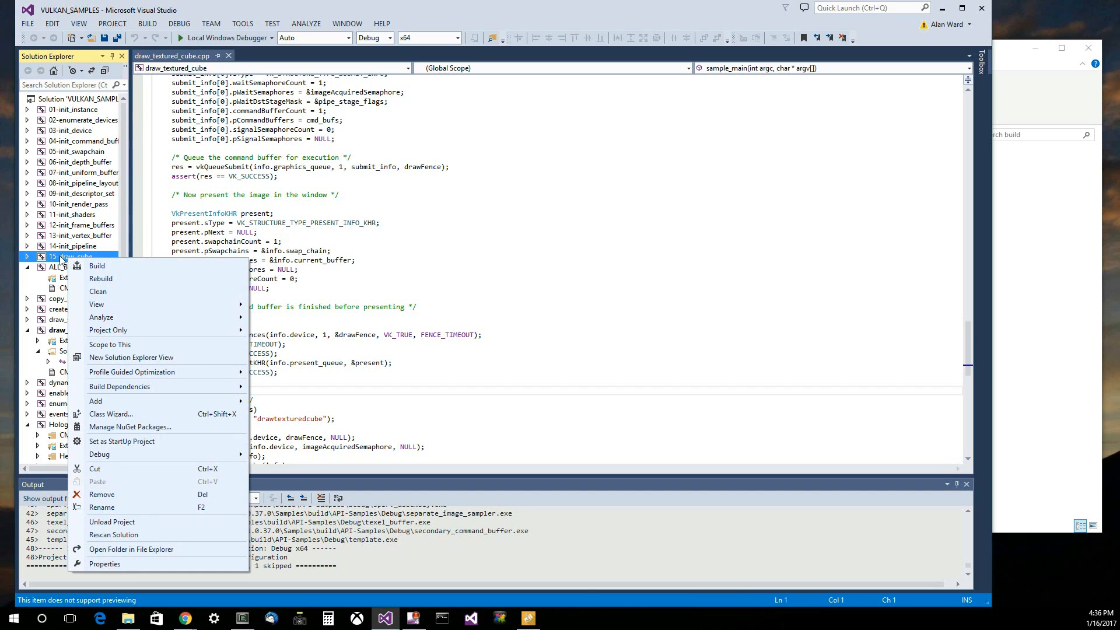
right_click(61, 256)
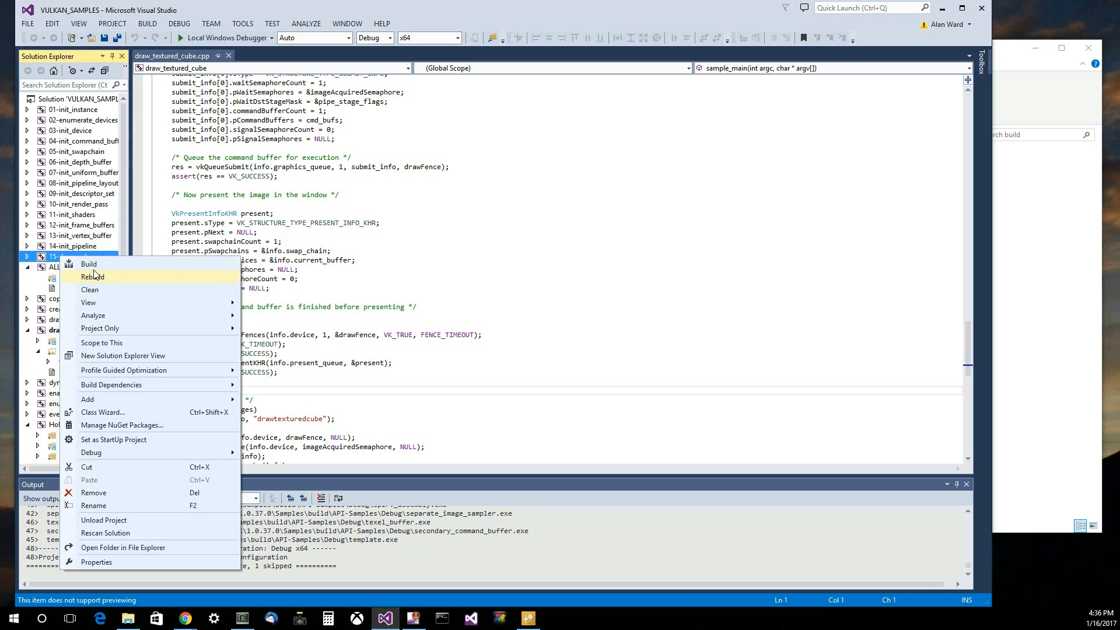
click(88, 264)
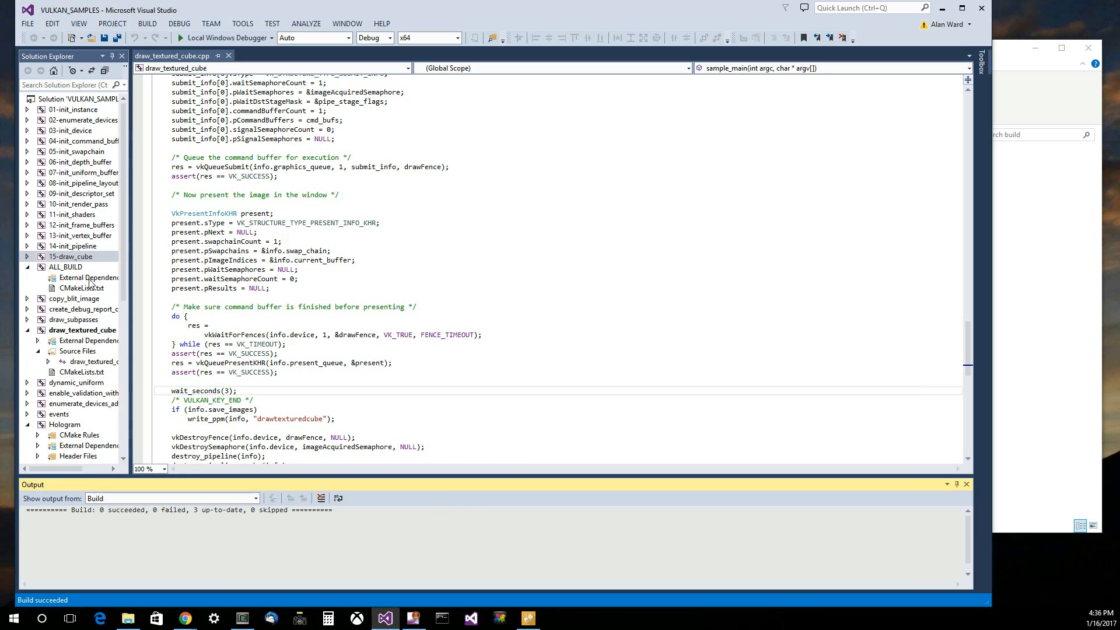
- Set the draw_textured_cube project as the startup project of the solution
click(84, 332)
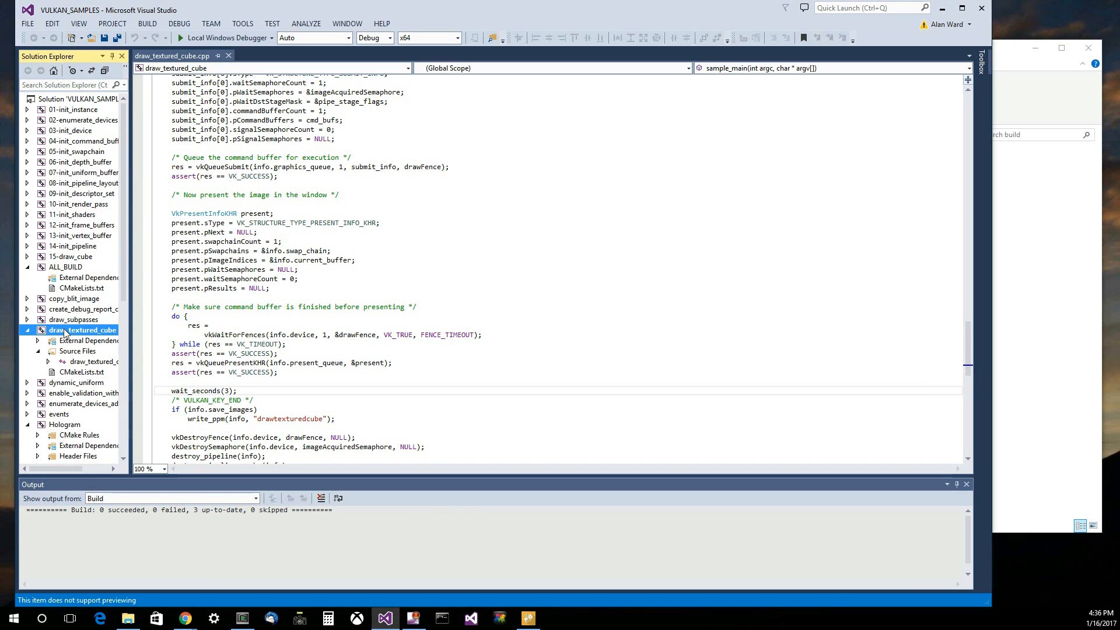
right_click(65, 332)
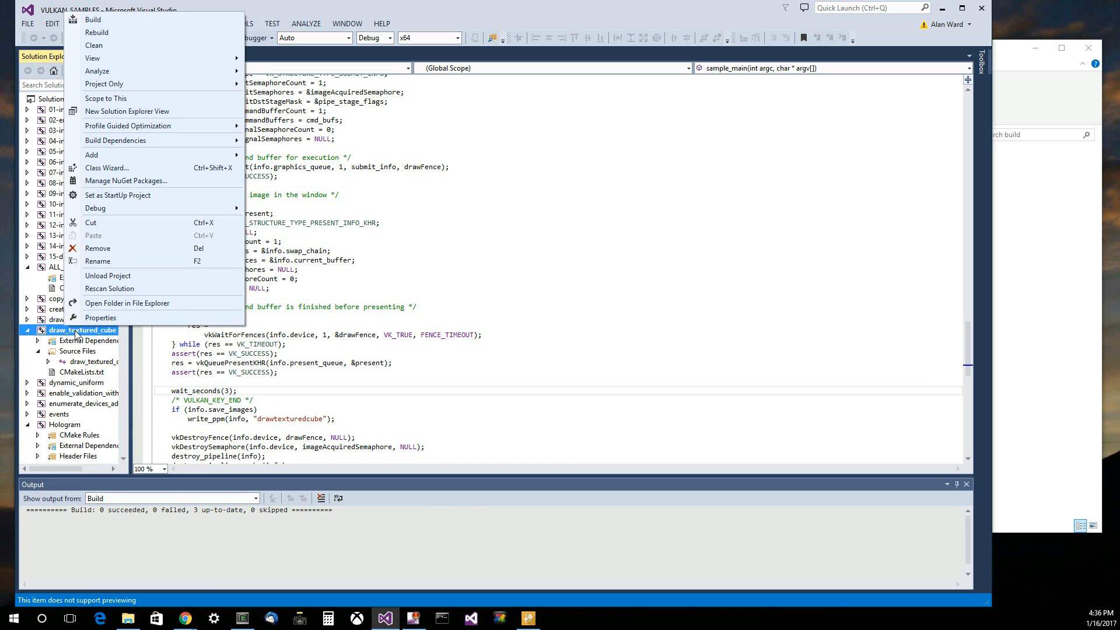
click(105, 196)
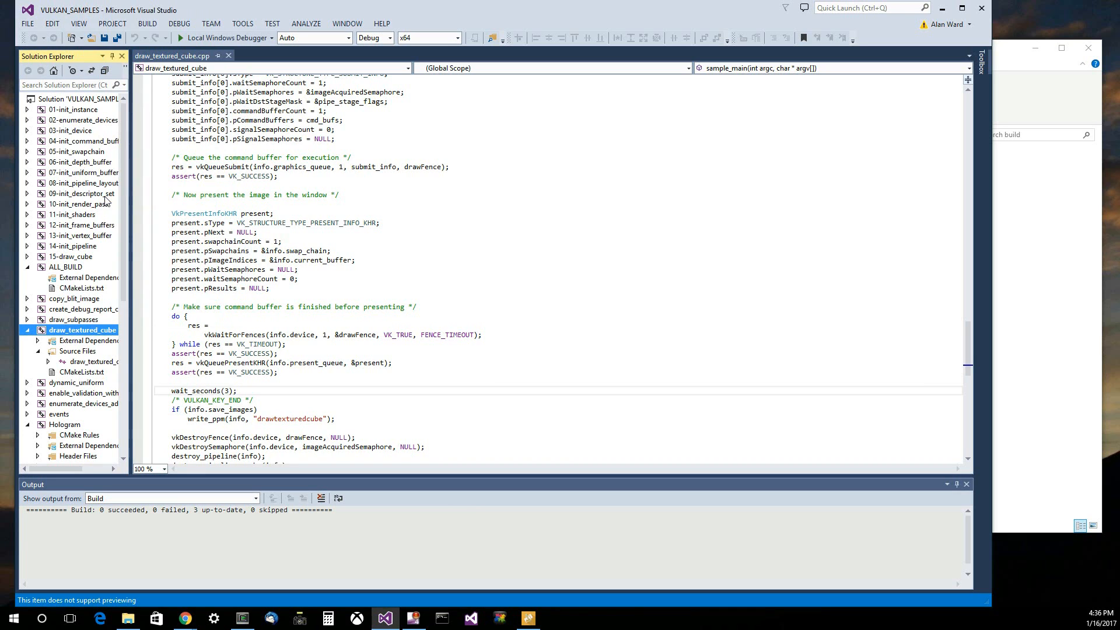
- Build the draw_textured_cube project and run it without debugging
right_click(68, 332)
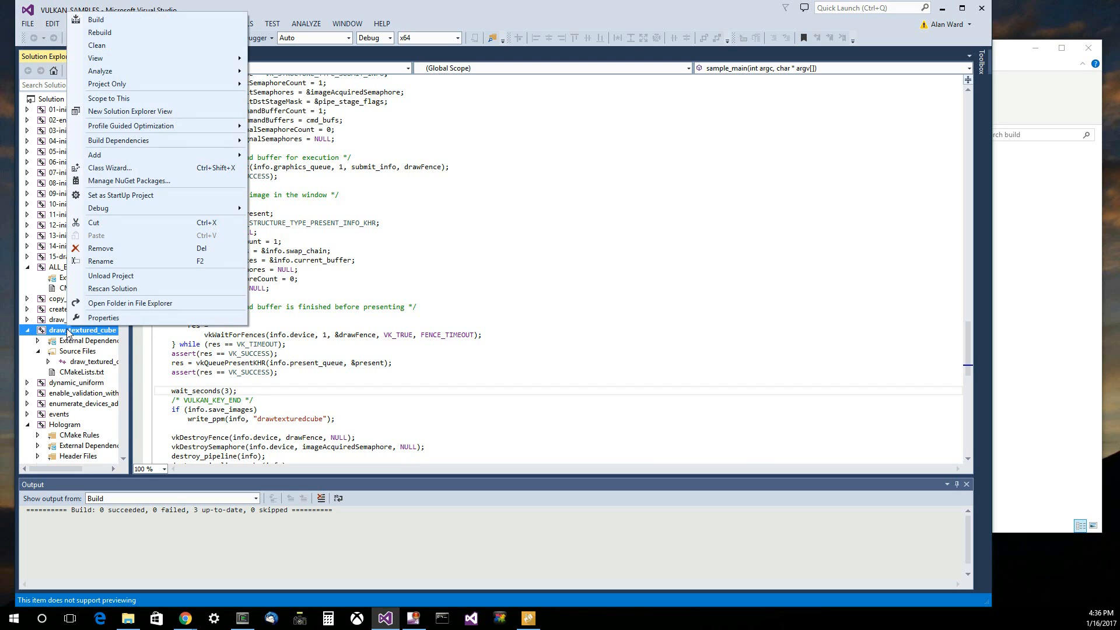
click(103, 20)
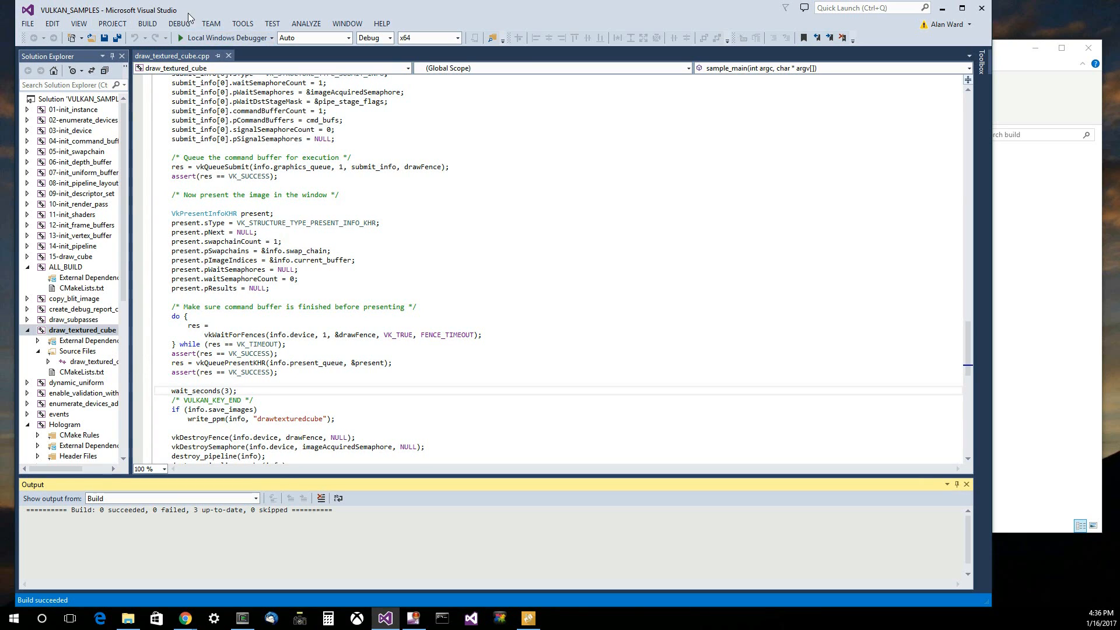
click(181, 26)
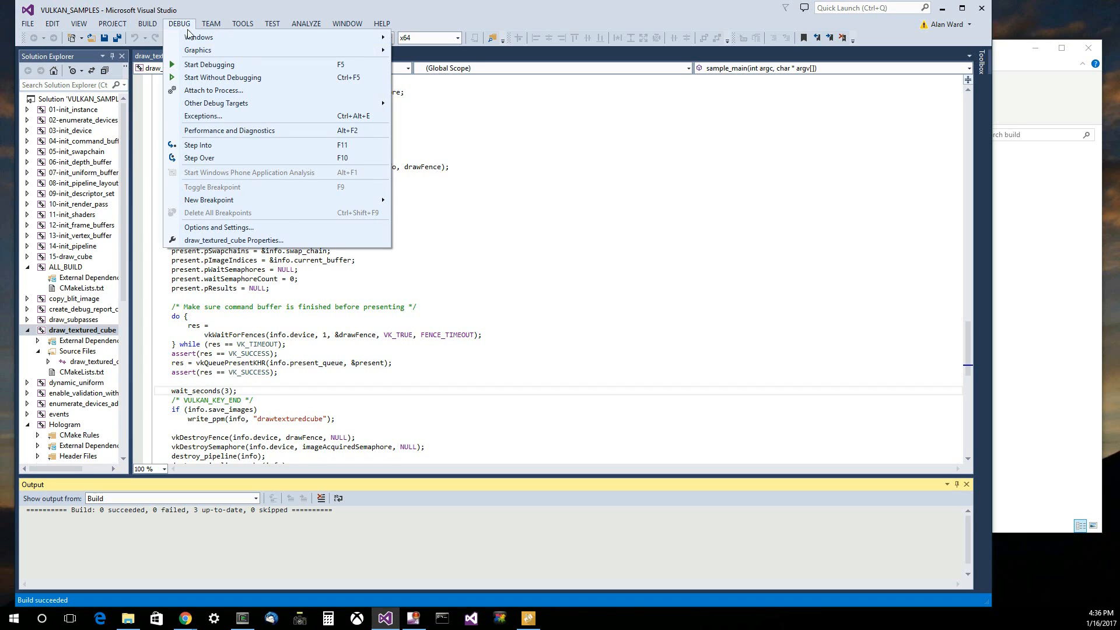
click(212, 79)
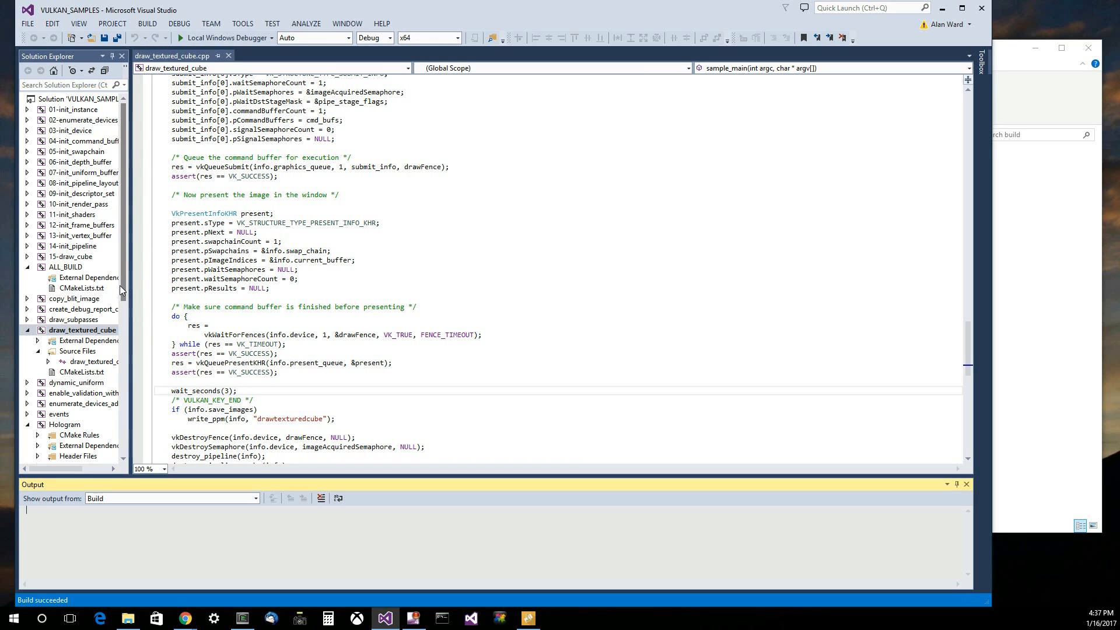
- Build the Hologram project and set it as the solution's startup project
drag(122, 284, 135, 349)
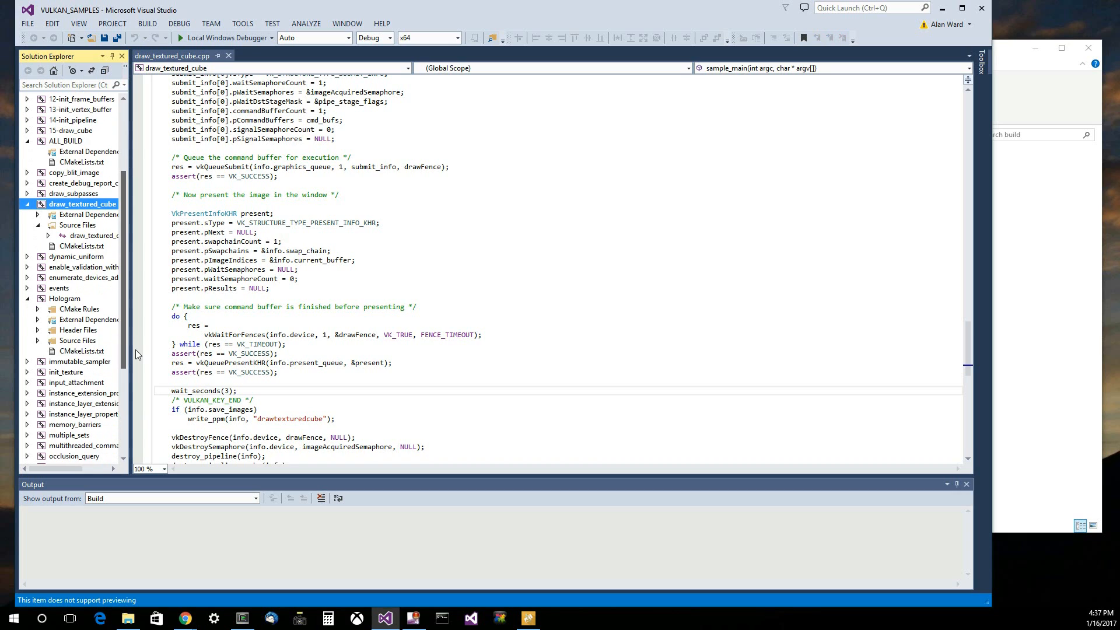
click(66, 300)
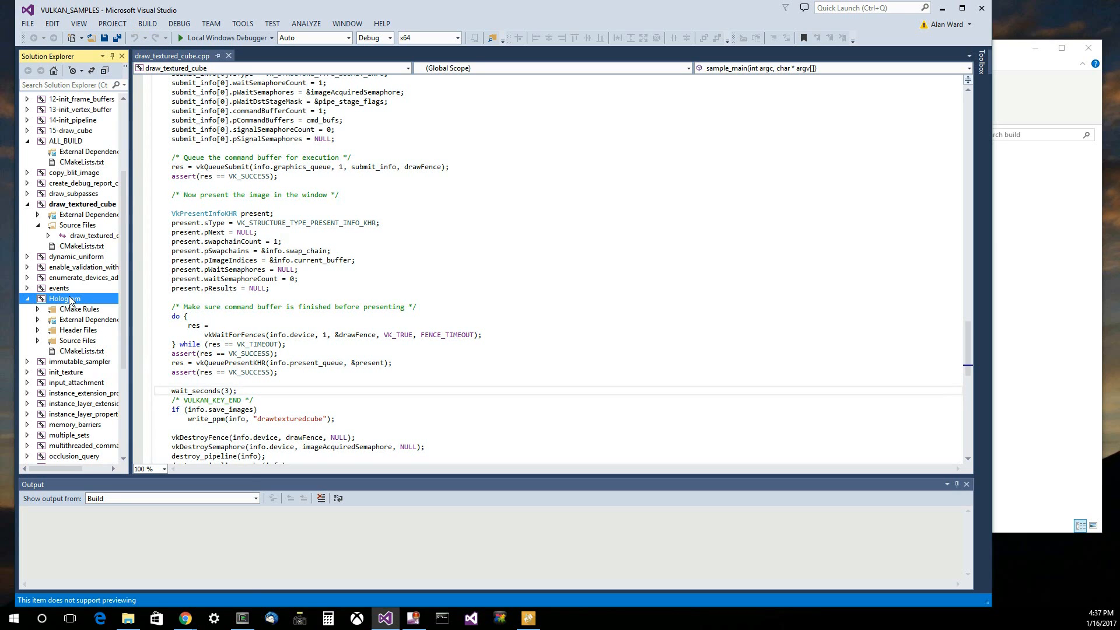
right_click(69, 297)
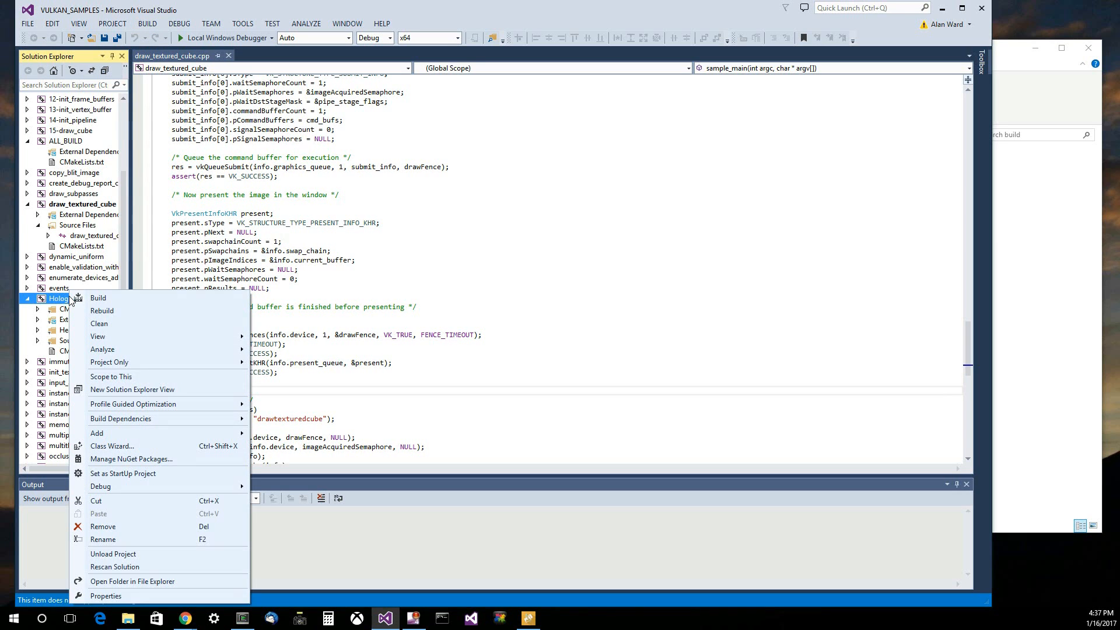
click(107, 298)
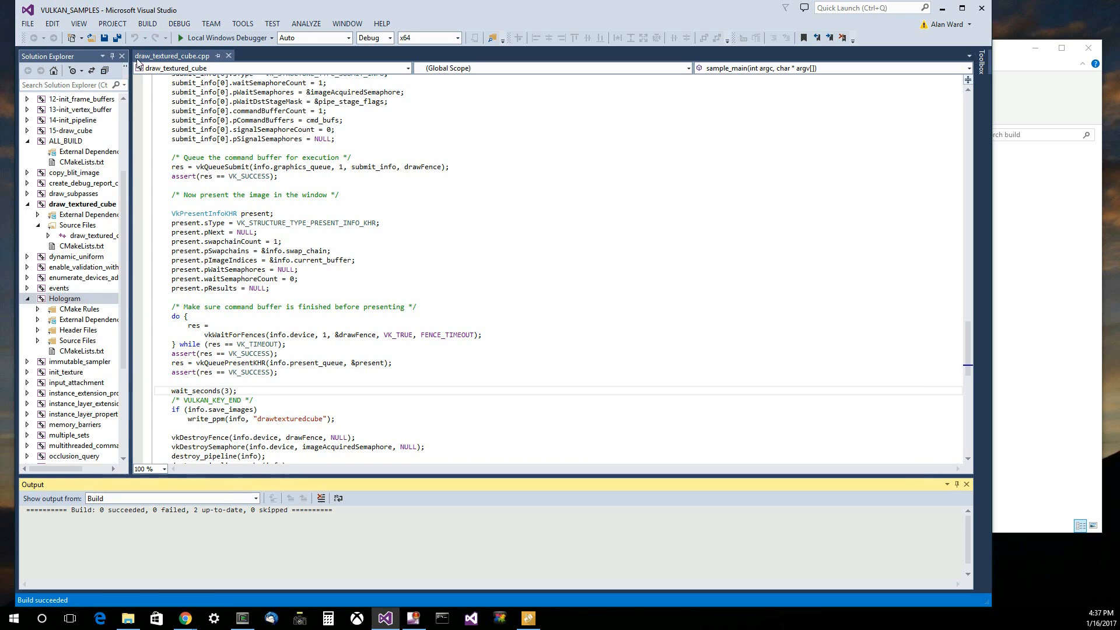
right_click(78, 295)
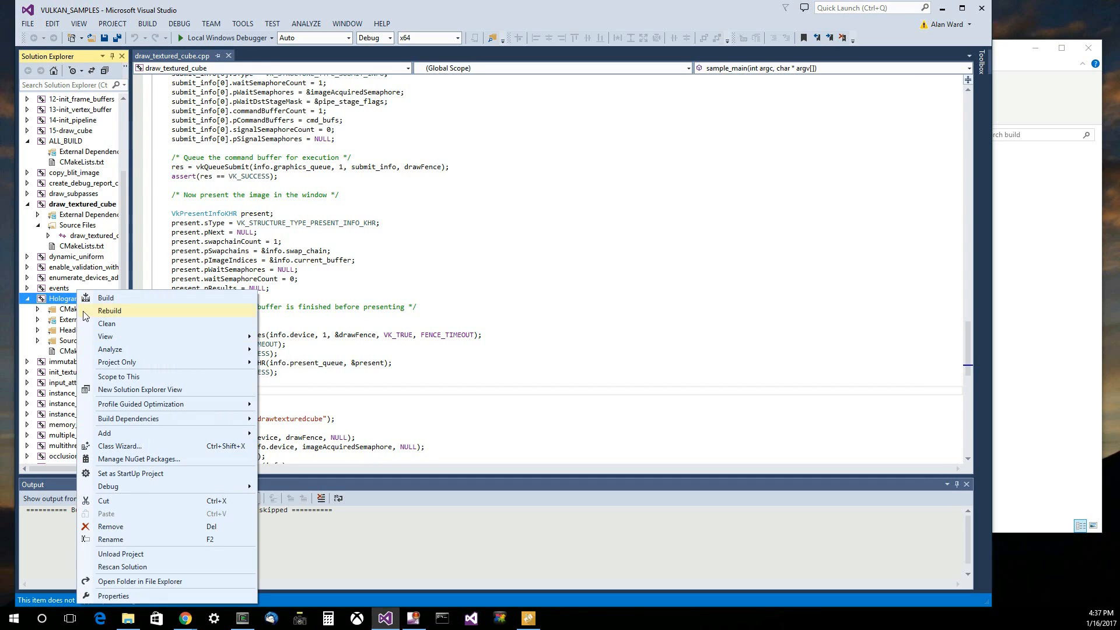
click(140, 474)
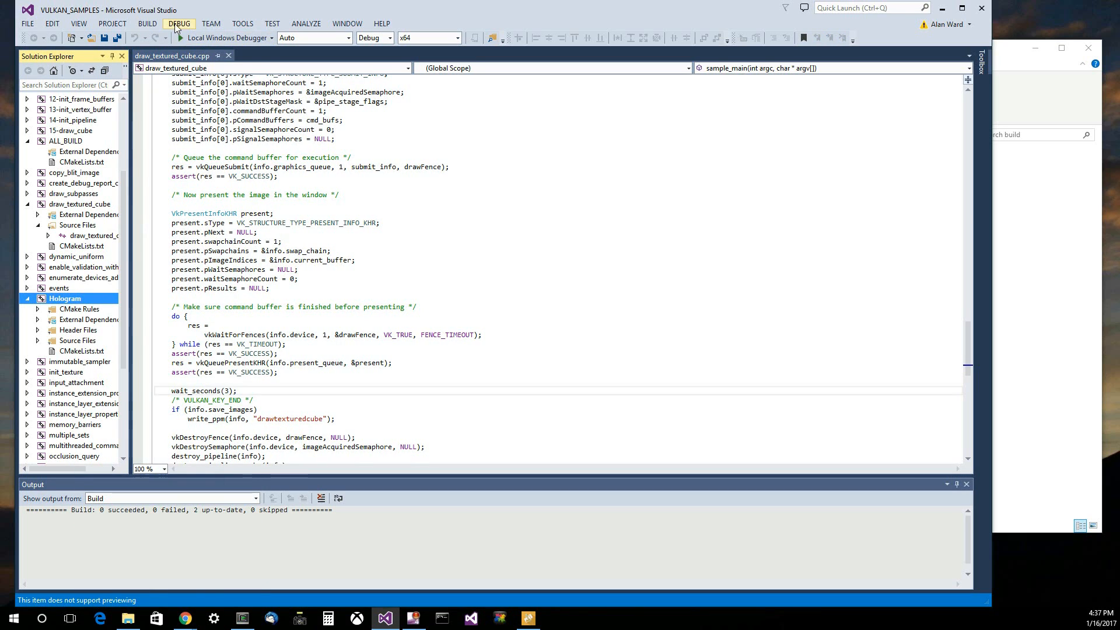
- Run the Hologram sample without debugging, move its window into view to watch it, and close it
click(179, 23)
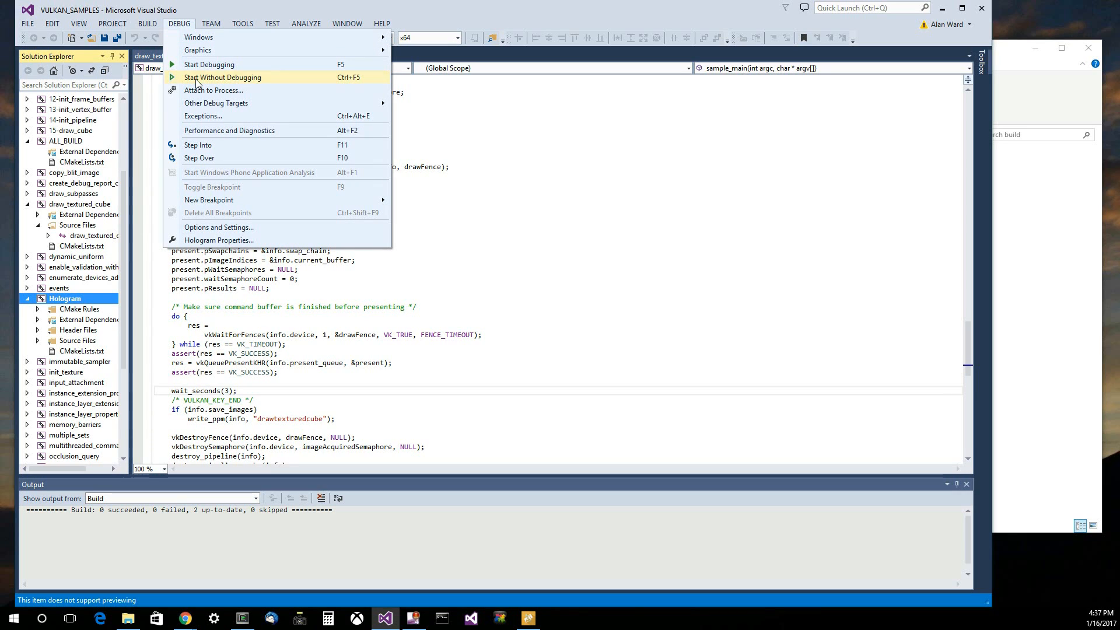
click(196, 81)
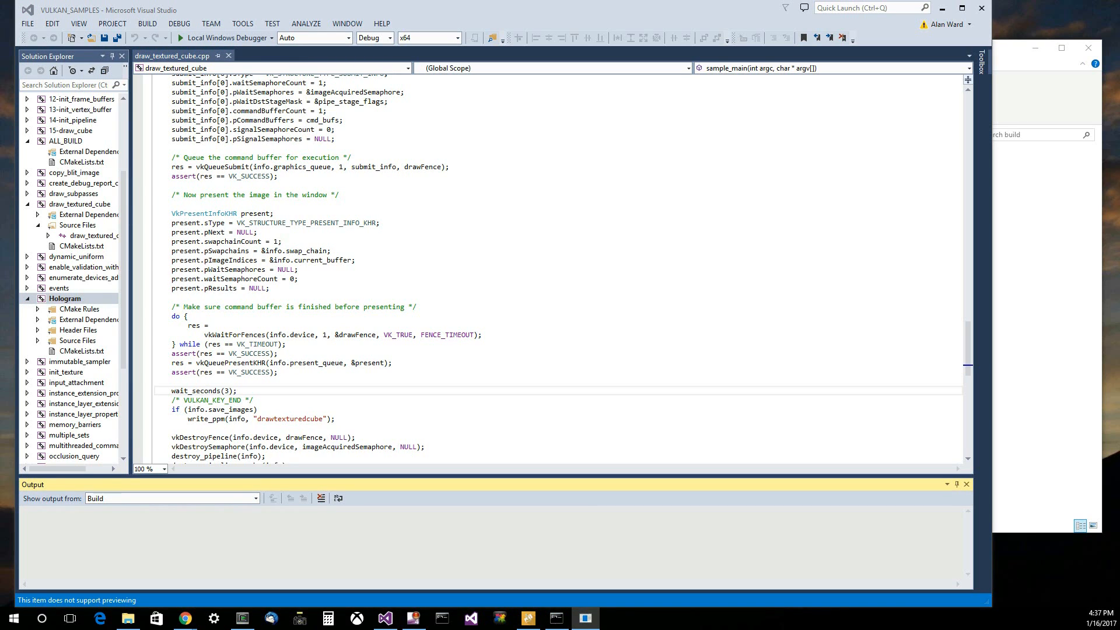
drag(0, 222, 493, 29)
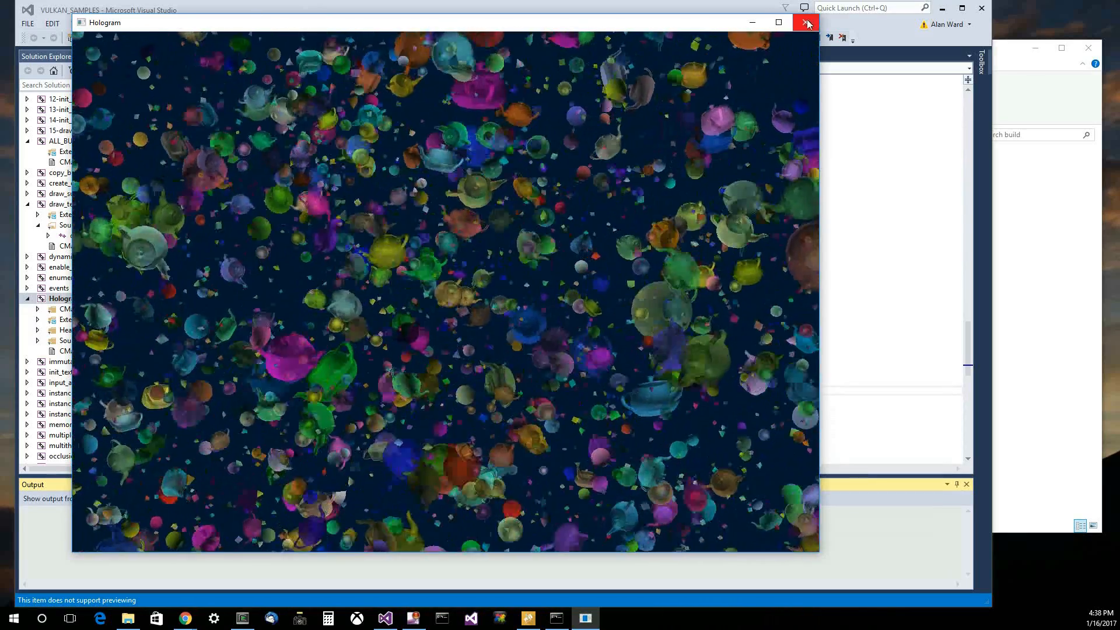
click(805, 22)
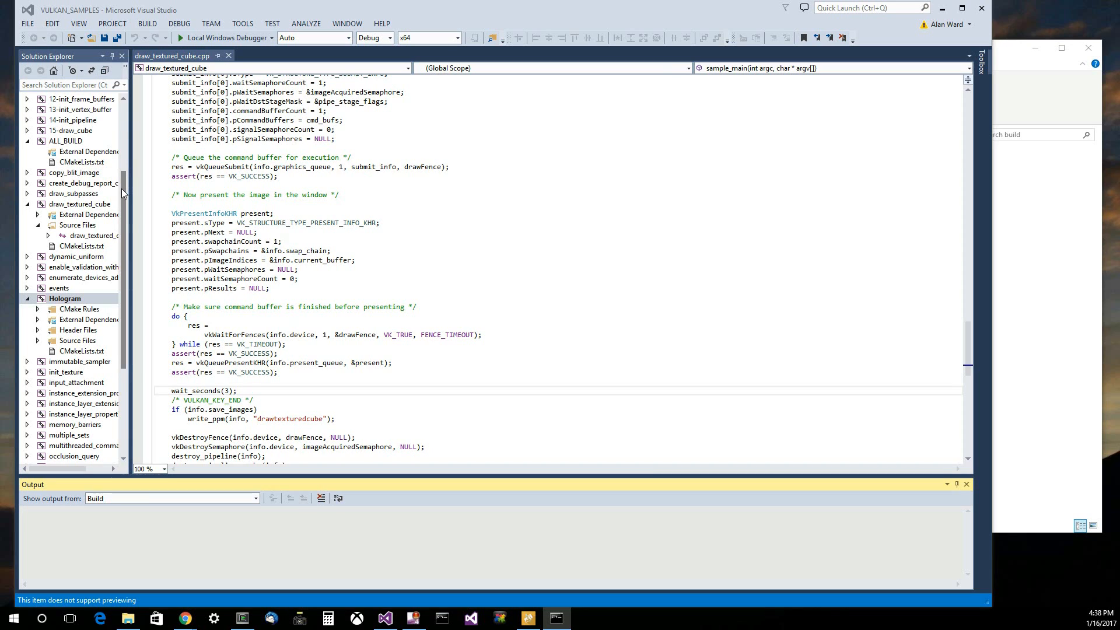
drag(123, 187, 127, 116)
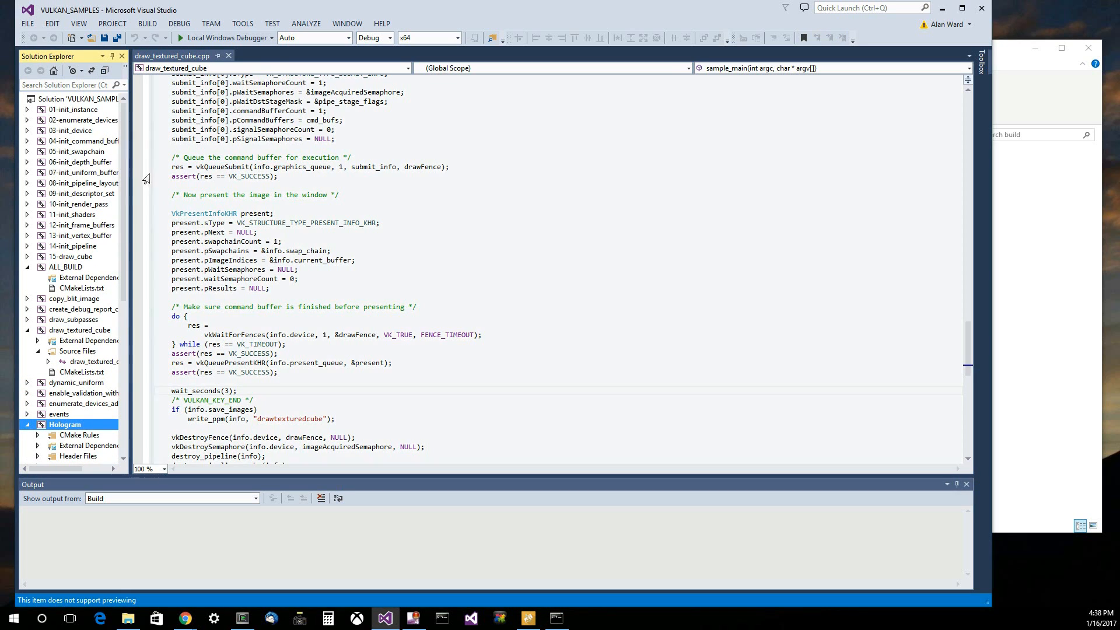